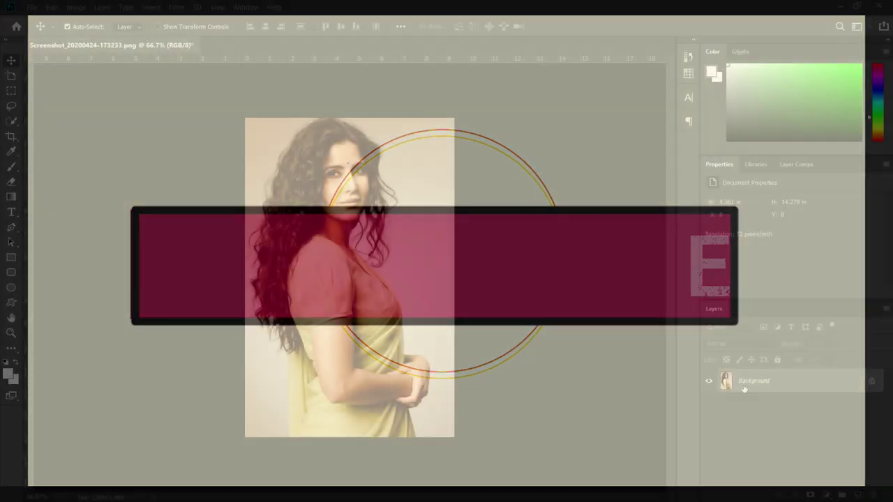
Duplicate the Background layer and convert the Background copy into a smart object
right_click(757, 380)
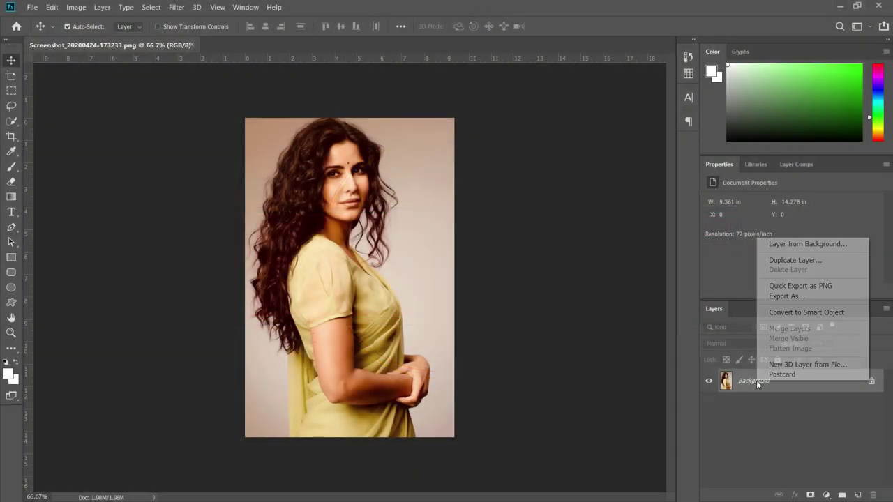
click(795, 260)
click(542, 135)
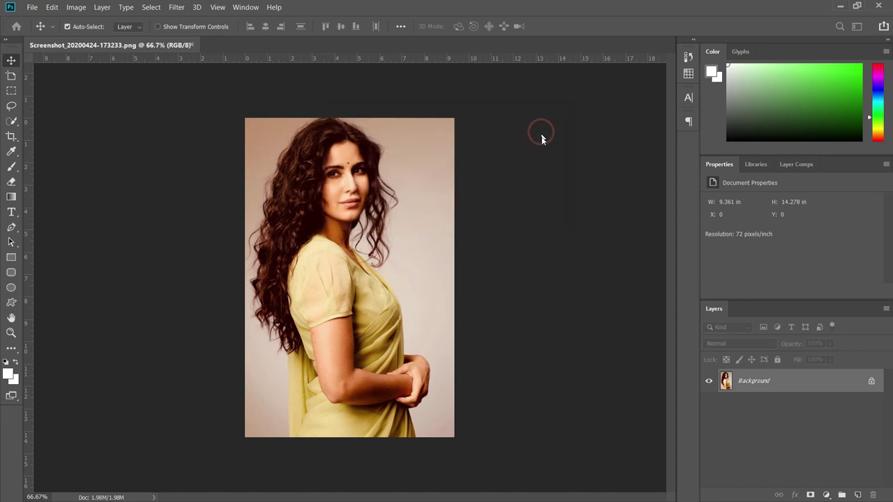
right_click(756, 381)
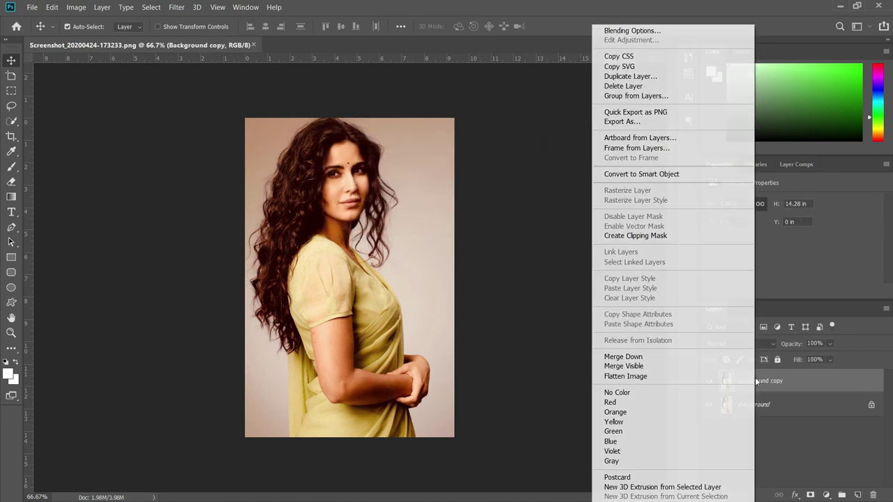
click(661, 174)
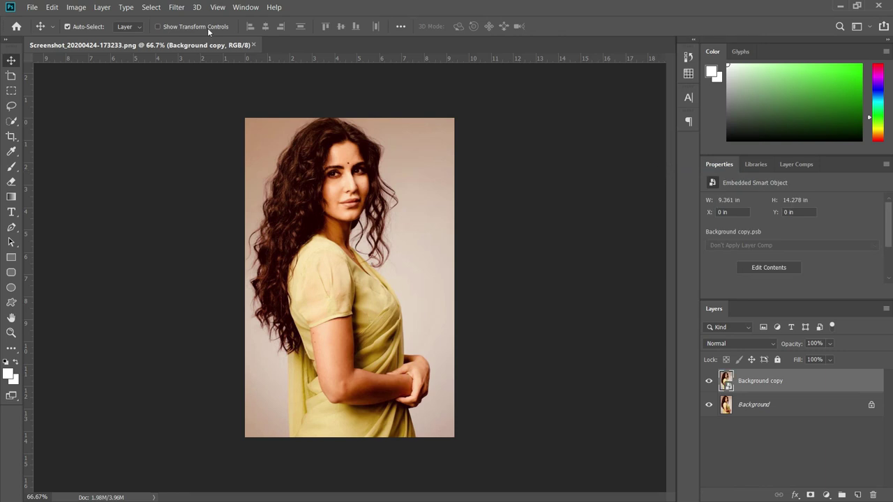
Apply Dry Brush from the Filter Gallery as a smart filter
click(177, 8)
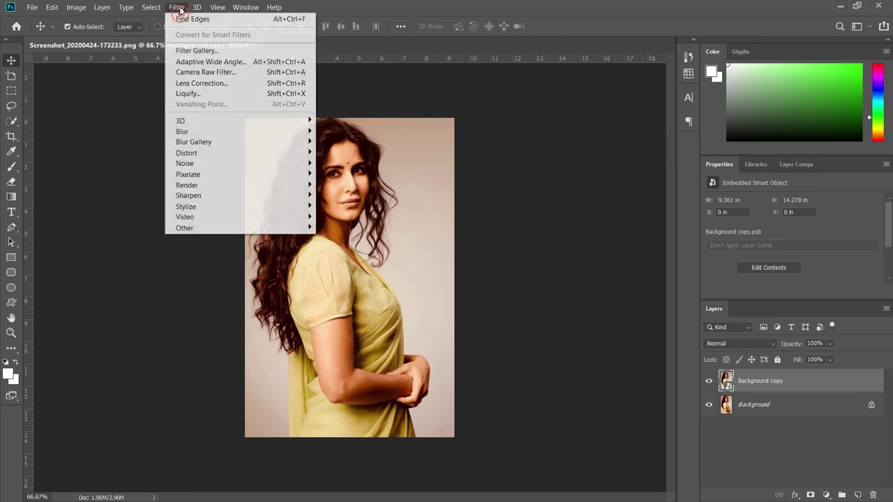
click(196, 51)
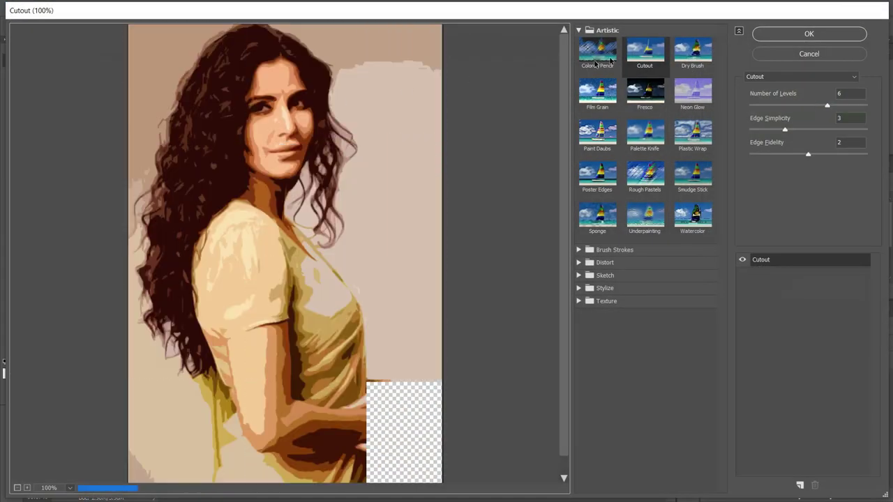
click(695, 60)
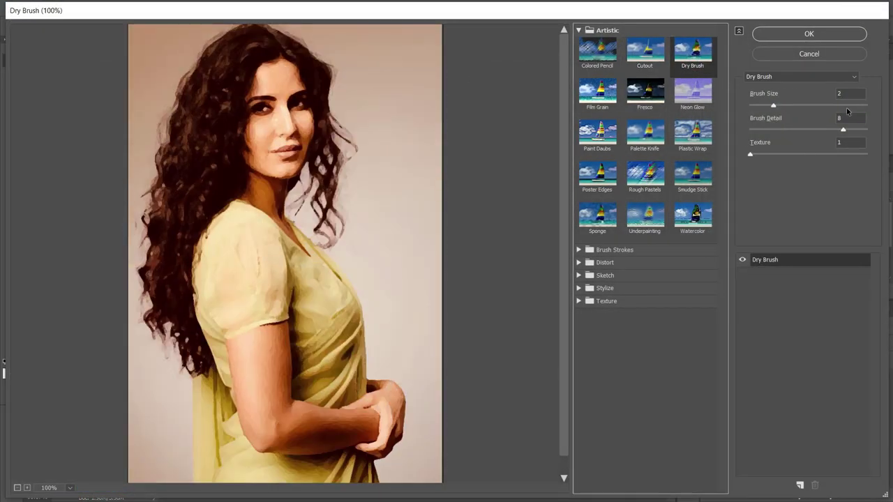
click(822, 35)
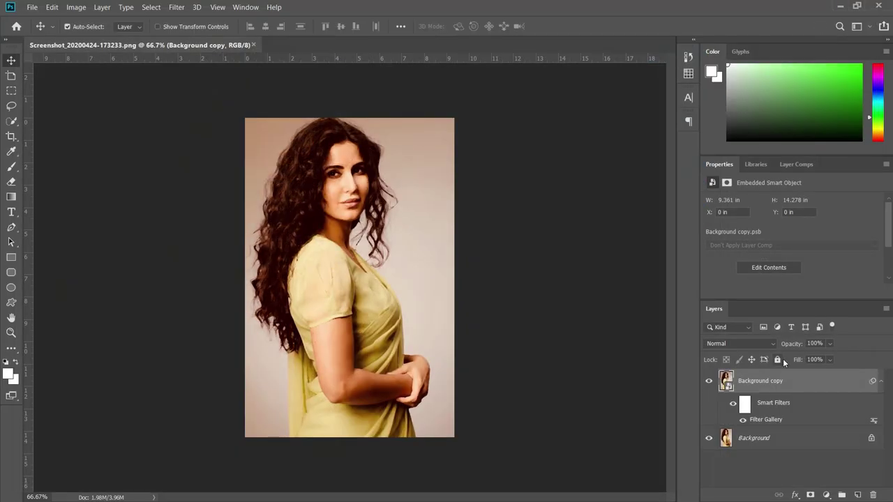
Add Cutout as a second Filter Gallery smart filter
click(177, 7)
click(192, 49)
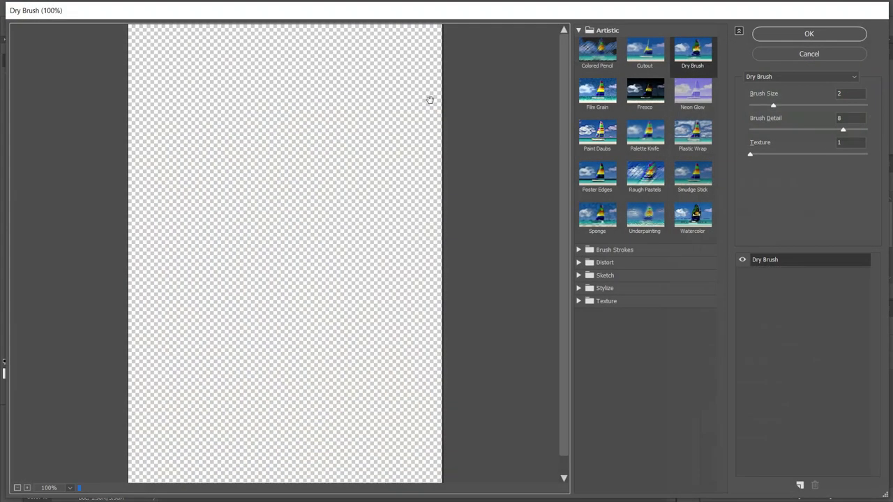
click(645, 52)
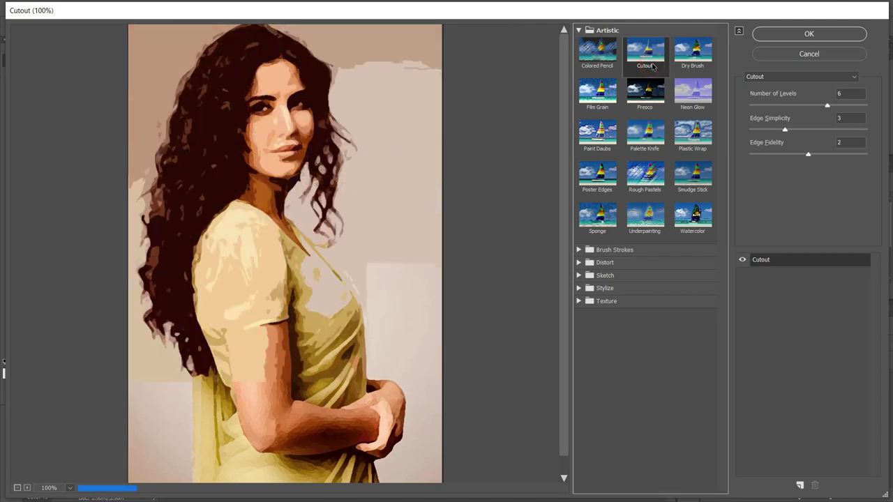
click(789, 36)
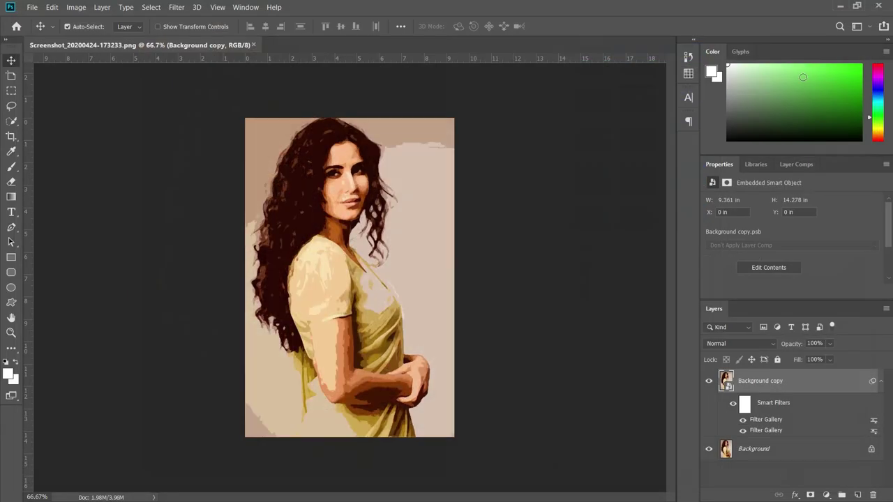
Set the Cutout smart filter's blending mode to Pin Light
double_click(874, 422)
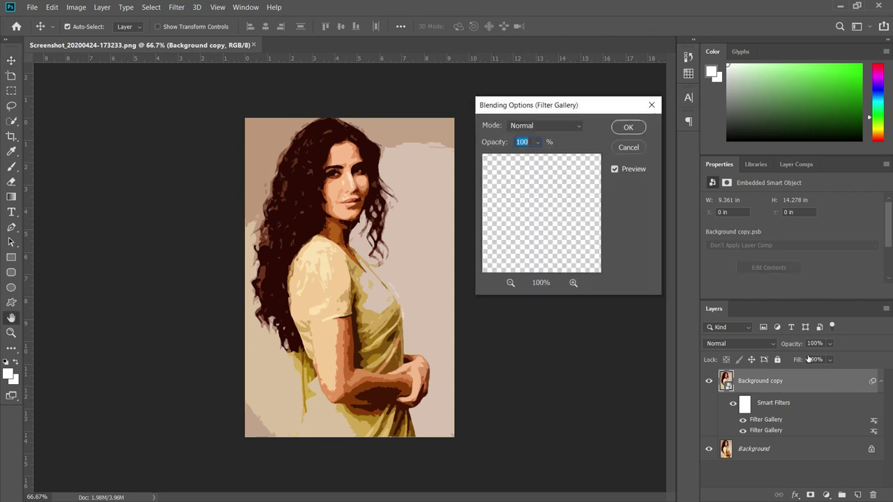
click(544, 125)
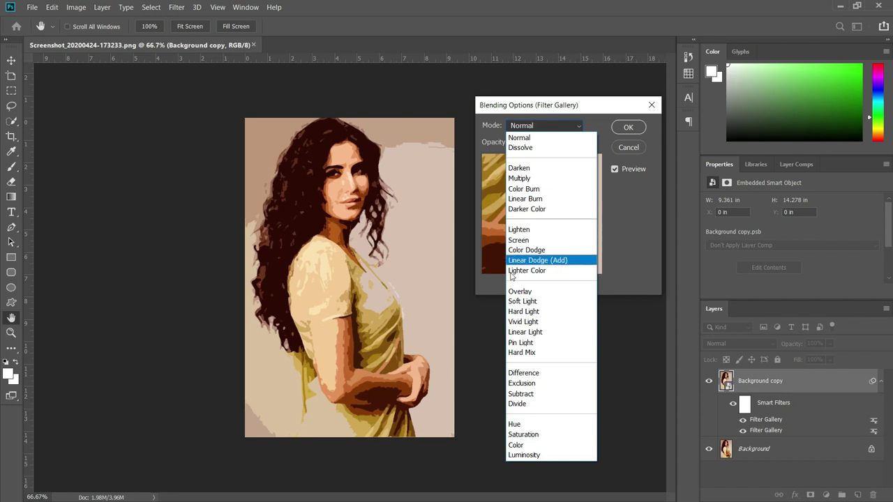
click(523, 346)
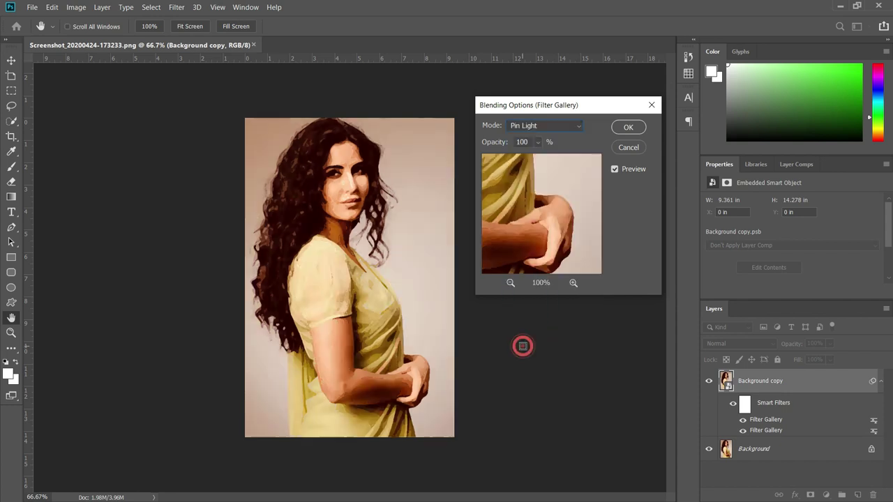
click(629, 128)
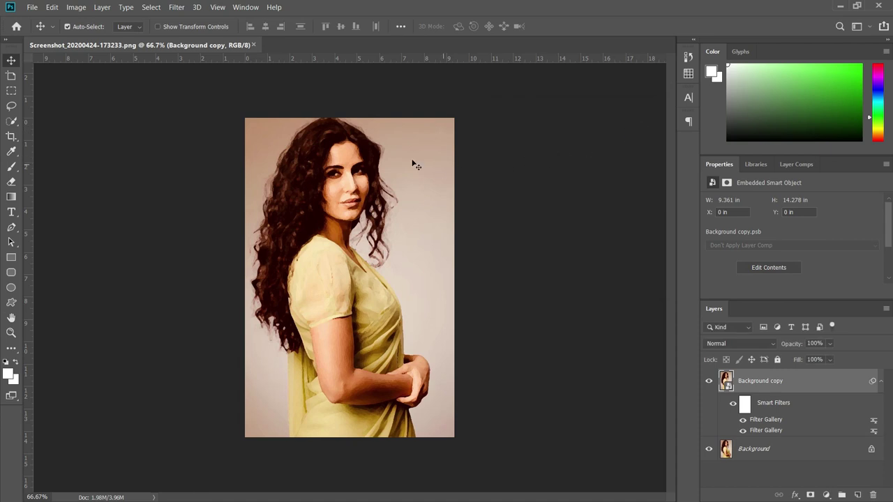
click(176, 8)
mouse_move(182, 131)
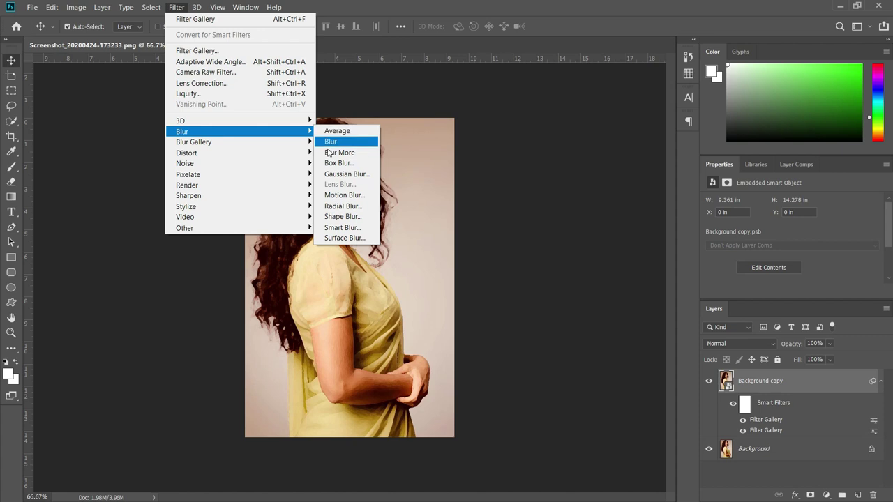
Apply Smart Blur at radius 5 and blend it in Screen mode at 40% opacity
click(342, 228)
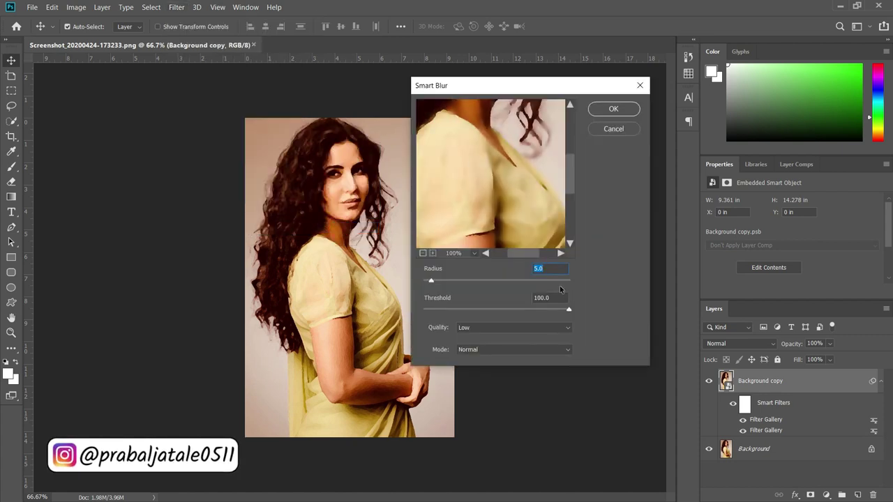
click(614, 114)
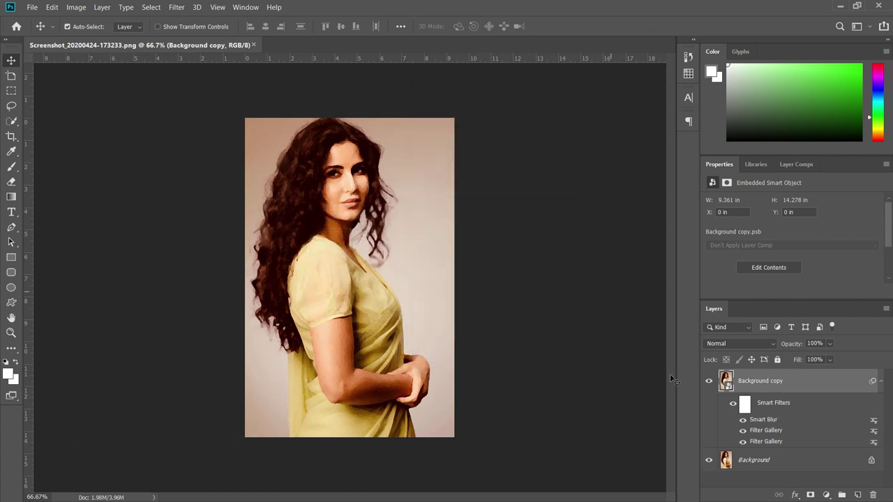
double_click(874, 419)
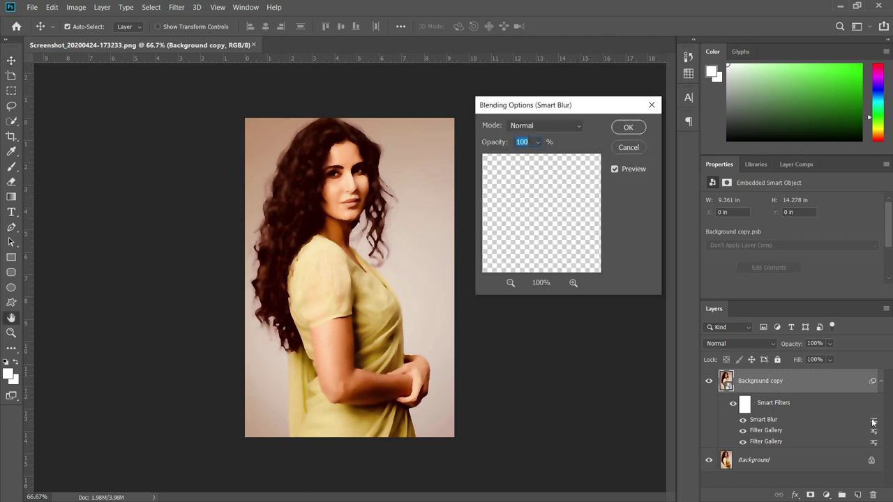
click(577, 130)
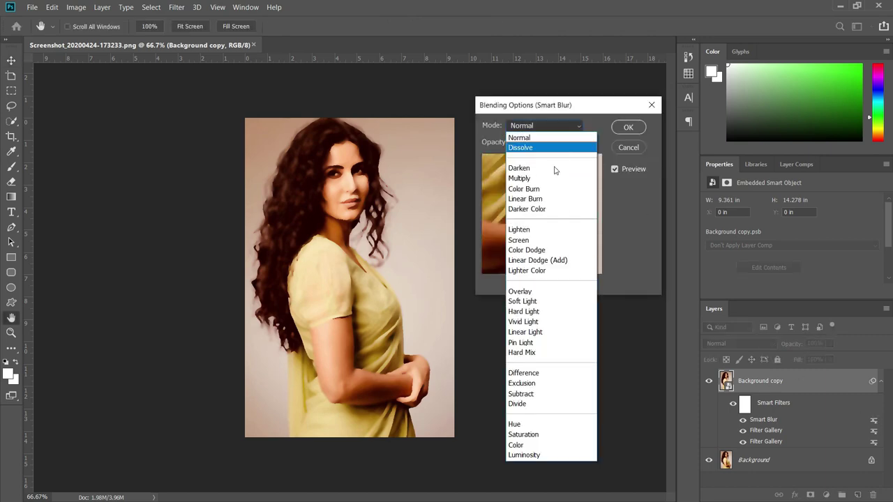
click(548, 240)
double_click(529, 143)
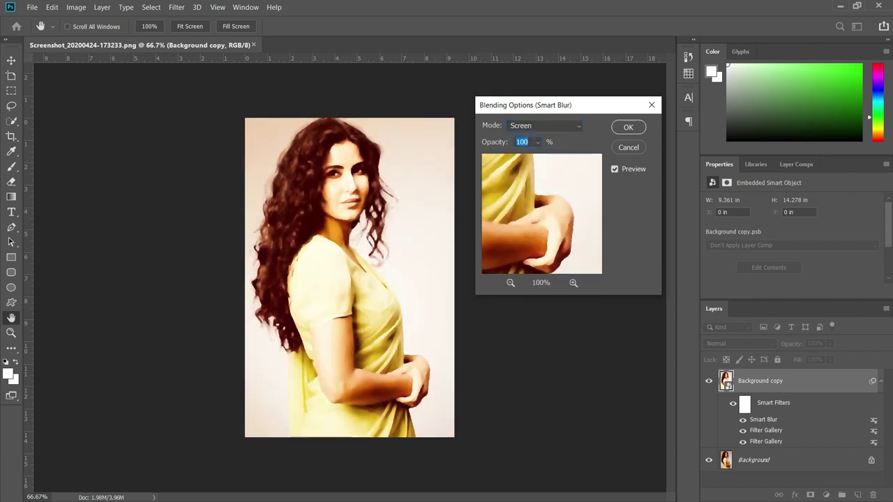
text(40)
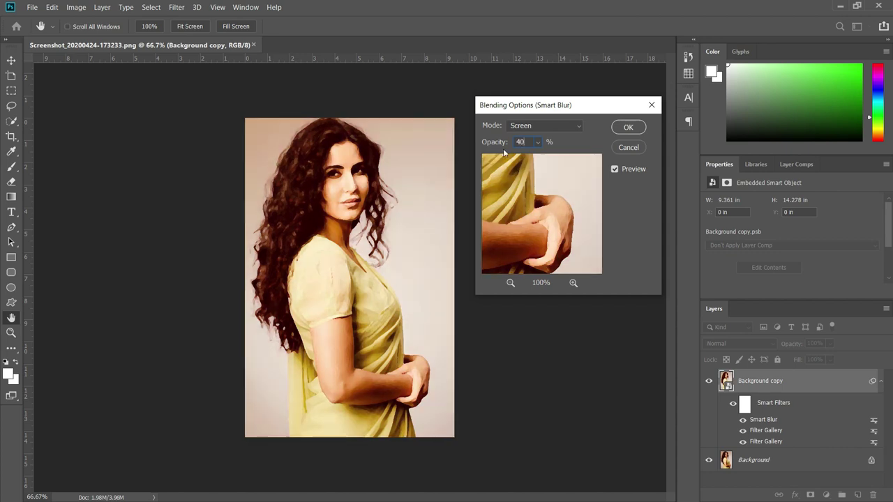
click(628, 128)
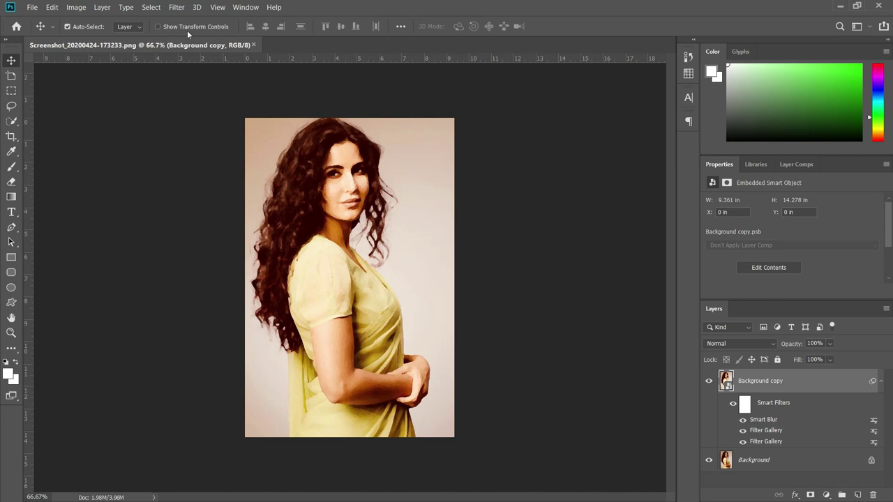
click(172, 8)
mouse_move(186, 206)
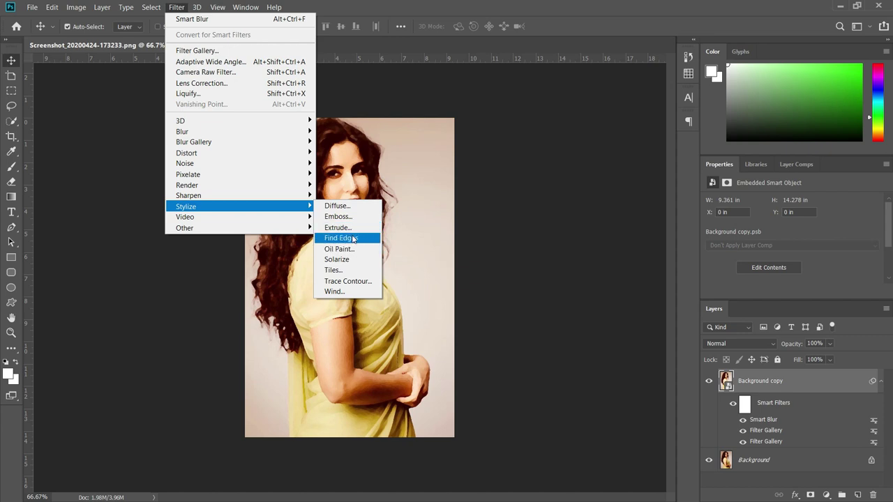
Add a Find Edges smart filter blended in Multiply mode at 70% opacity
click(346, 238)
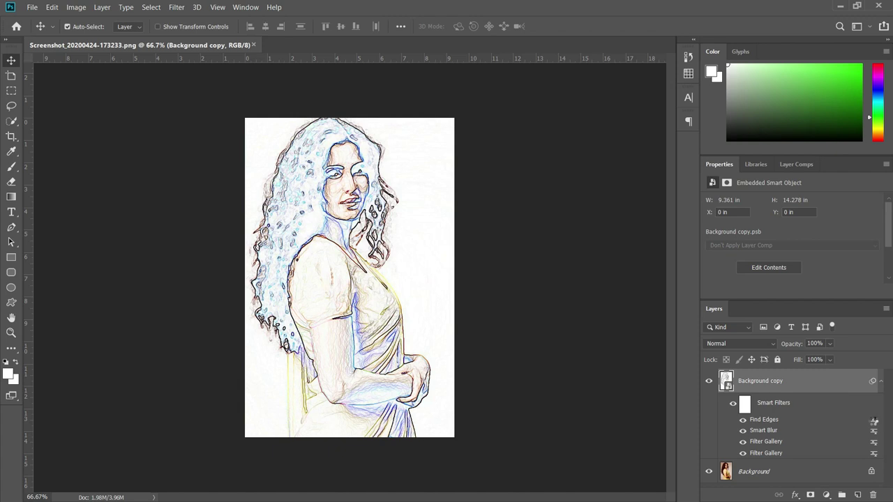
double_click(872, 421)
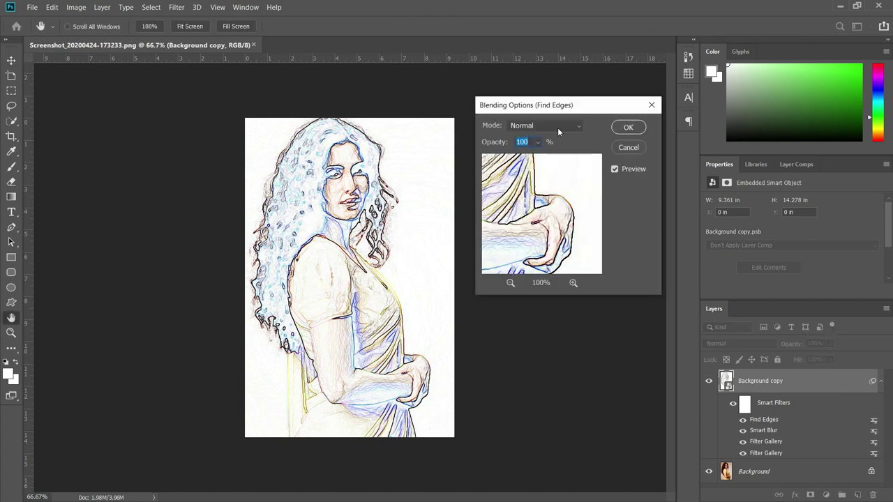
click(557, 127)
click(541, 178)
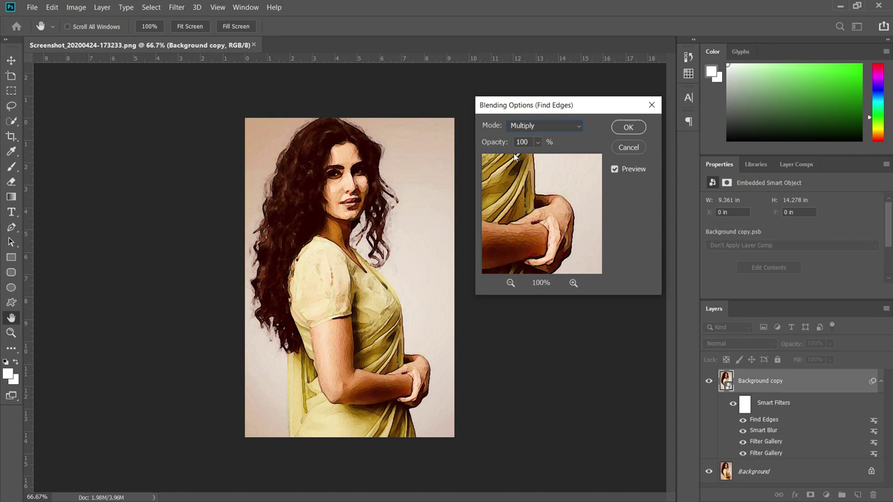
double_click(529, 142)
key(Return)
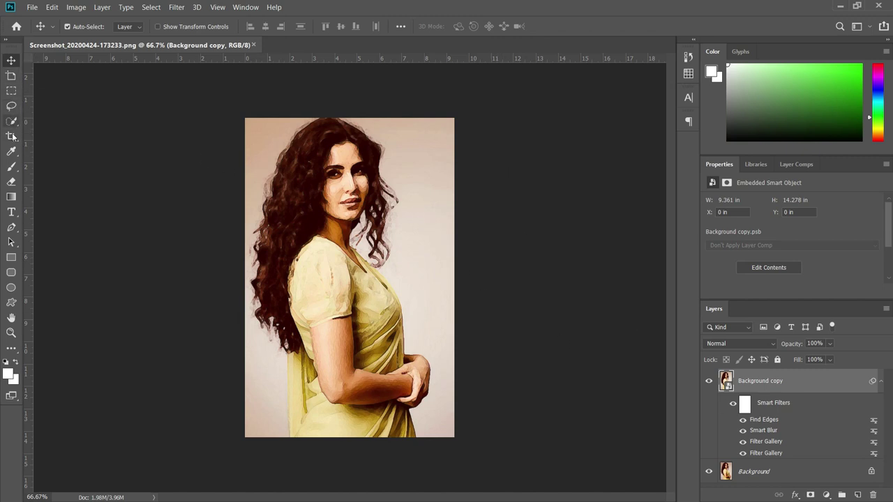
Crop the canvas outward at 4:5, adding margin and centring the portrait
click(11, 137)
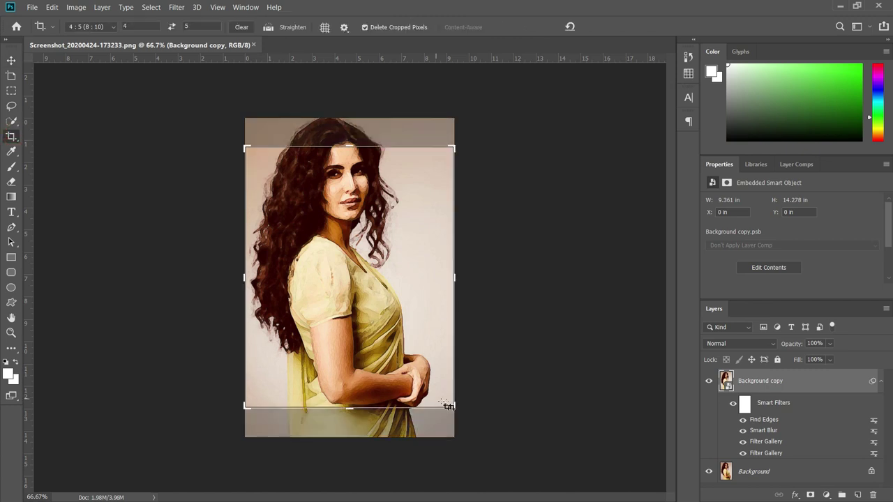
drag(454, 406, 472, 437)
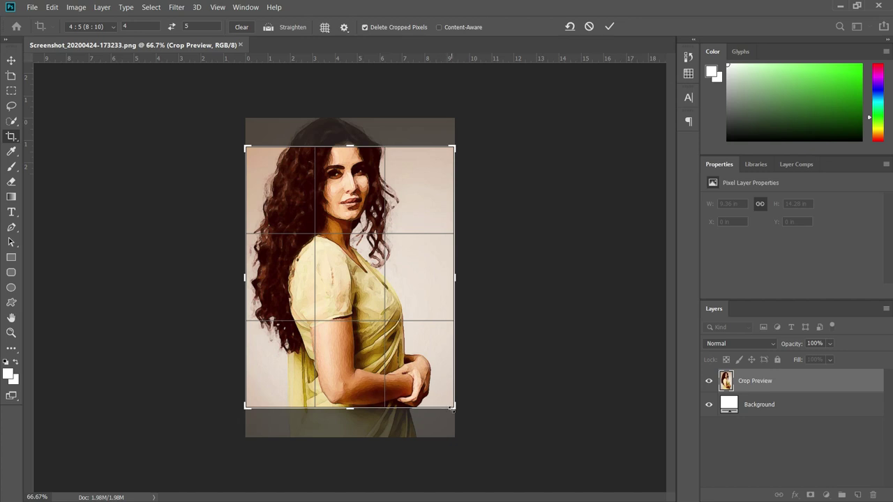
drag(452, 406, 493, 461)
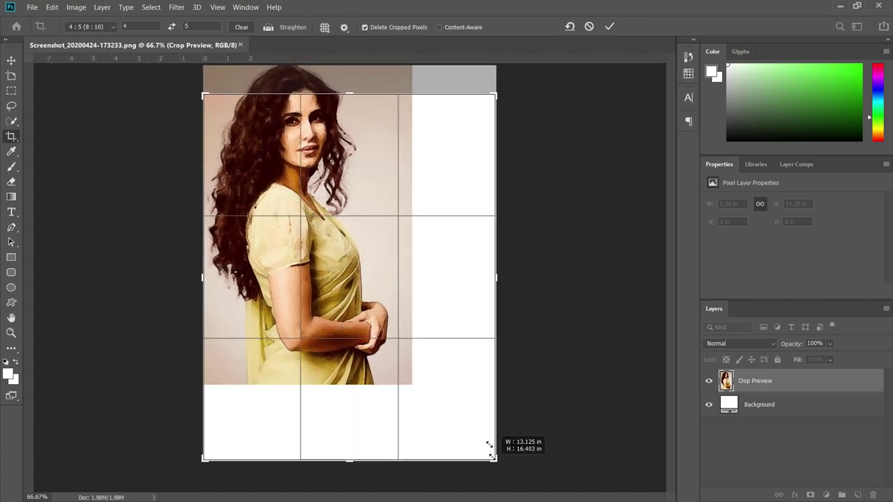
drag(377, 289, 420, 359)
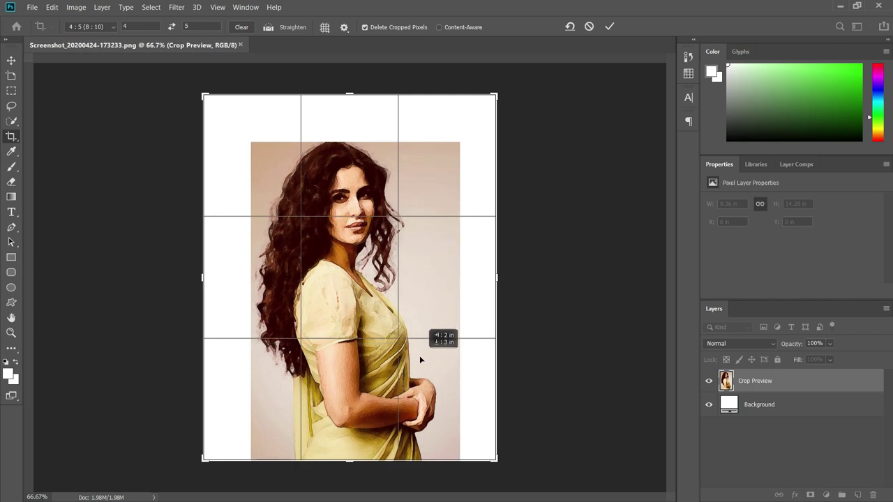
key(ctrl+r)
key(Return)
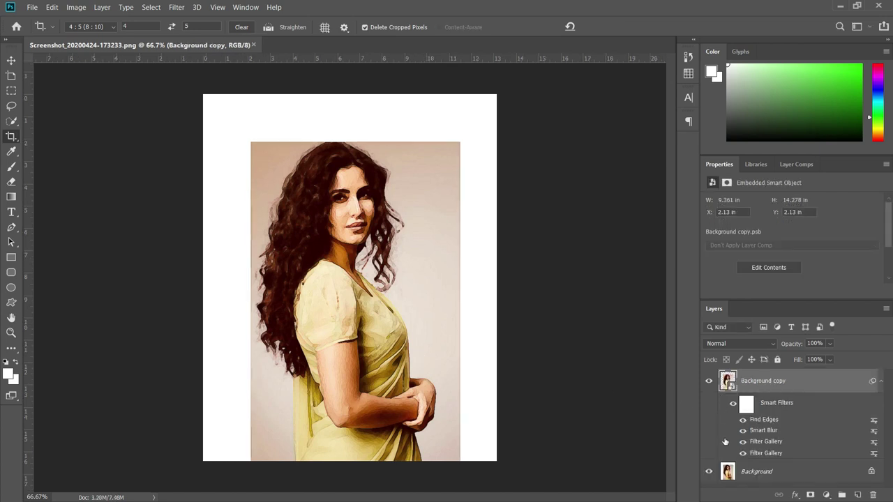
Hide the Background layer, add a mask to Background copy, and bring up File > Open
click(709, 473)
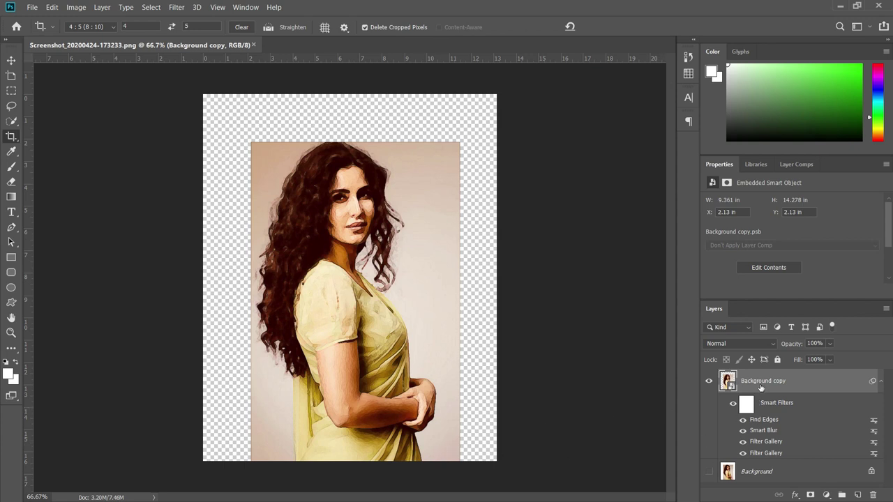
click(810, 495)
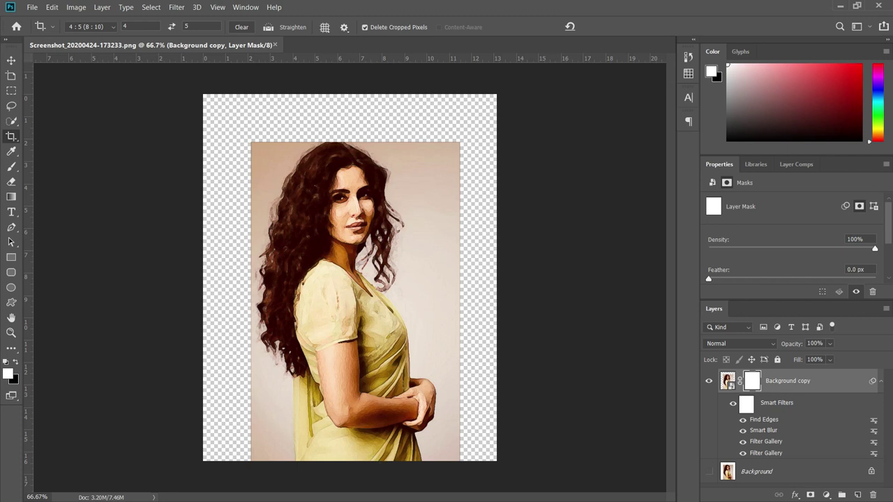
click(32, 8)
click(36, 30)
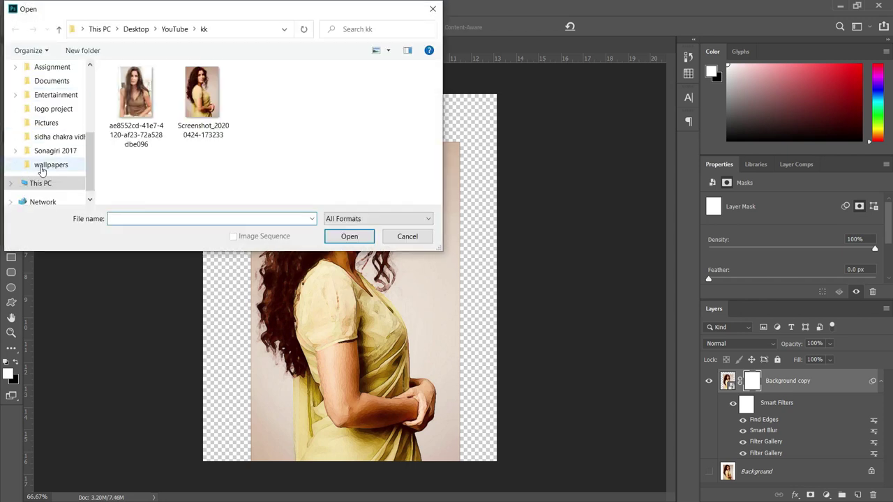
Open watercolor-canvas-texture-17 from YouTube > HR and drag it into the portrait document
scroll(49, 104, up, 2)
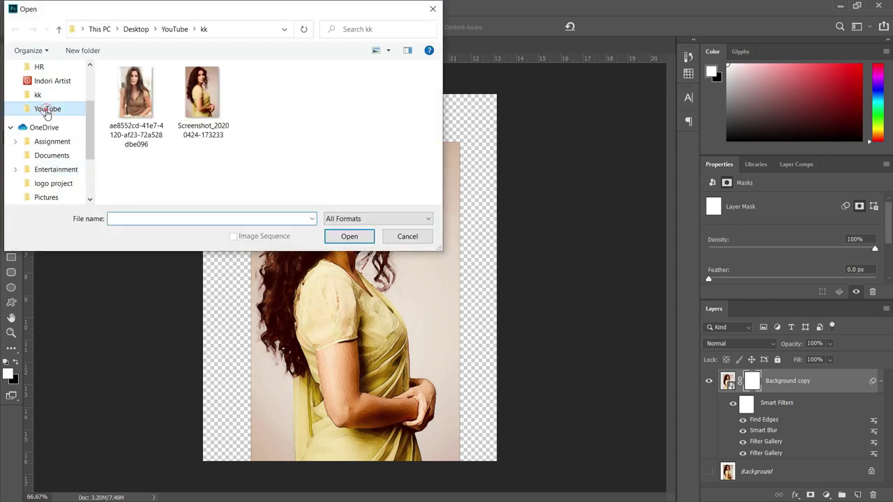
click(43, 109)
double_click(126, 85)
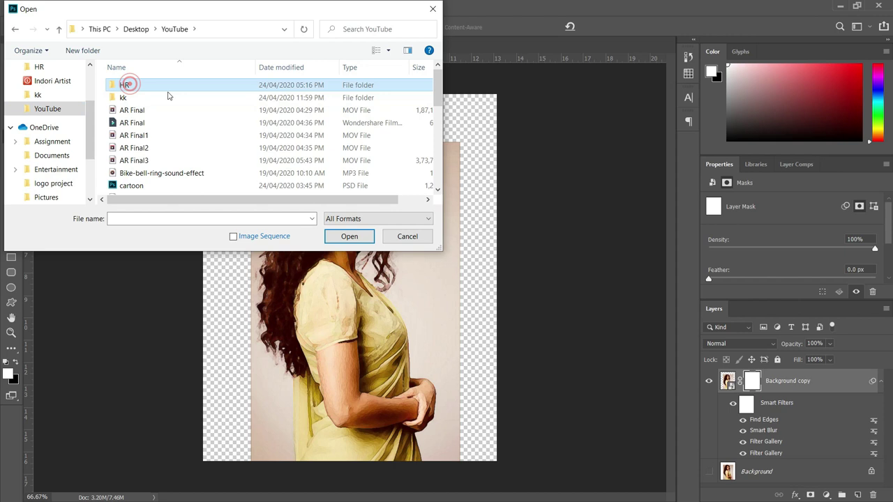
click(336, 88)
click(342, 233)
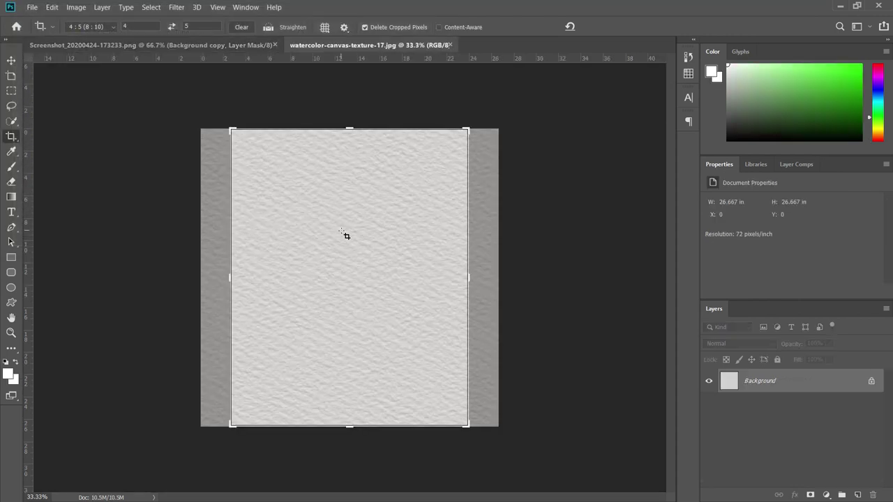
click(11, 60)
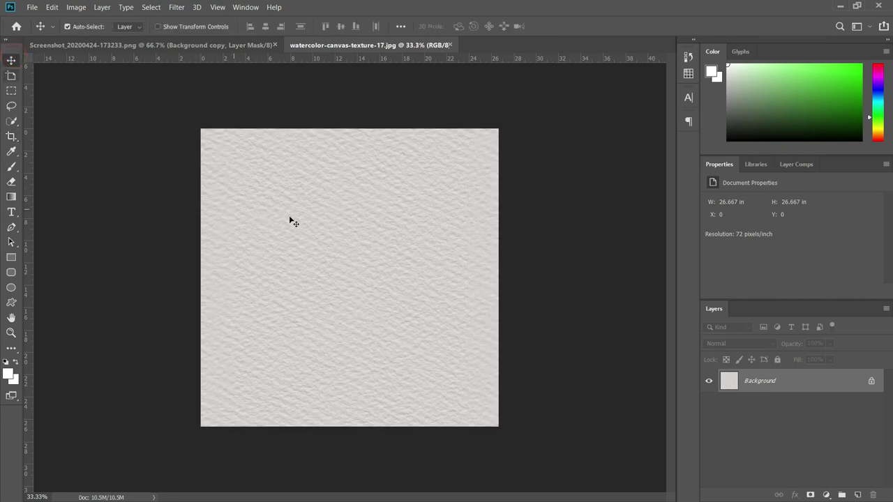
mouse_move(289, 217)
mouse_down()
mouse_move(203, 93)
mouse_move(361, 264)
mouse_move(356, 258)
mouse_up()
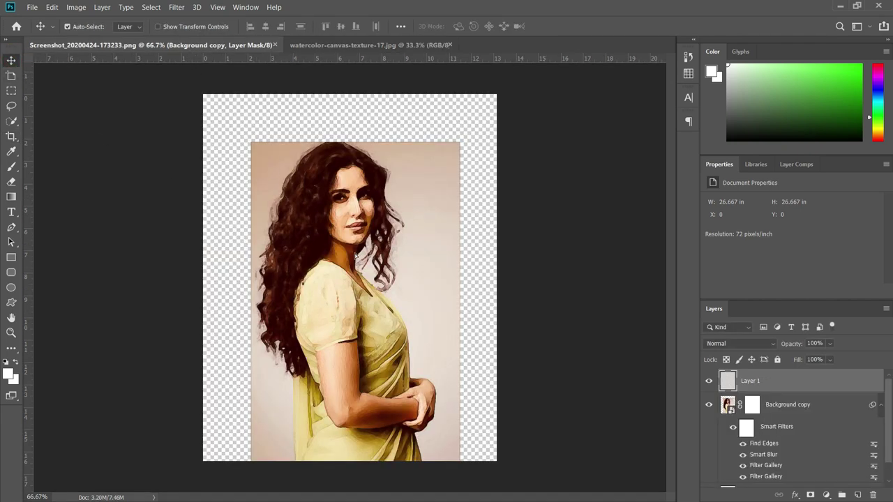
Invert Background copy's mask to black and set Layer 1 to Multiply blending
click(753, 406)
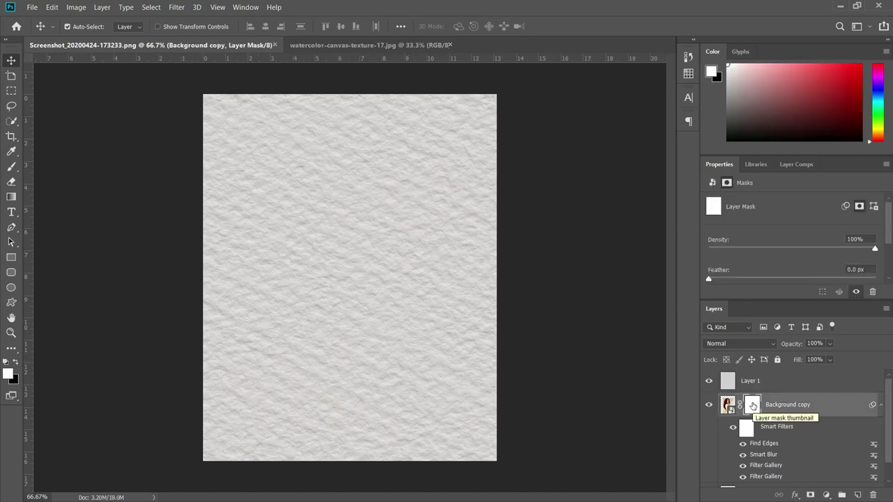
key(ctrl+i)
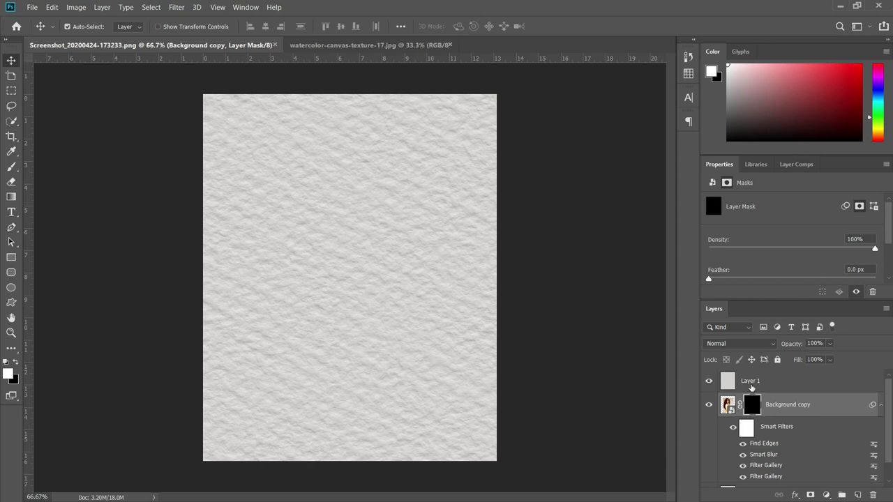
click(752, 388)
click(749, 347)
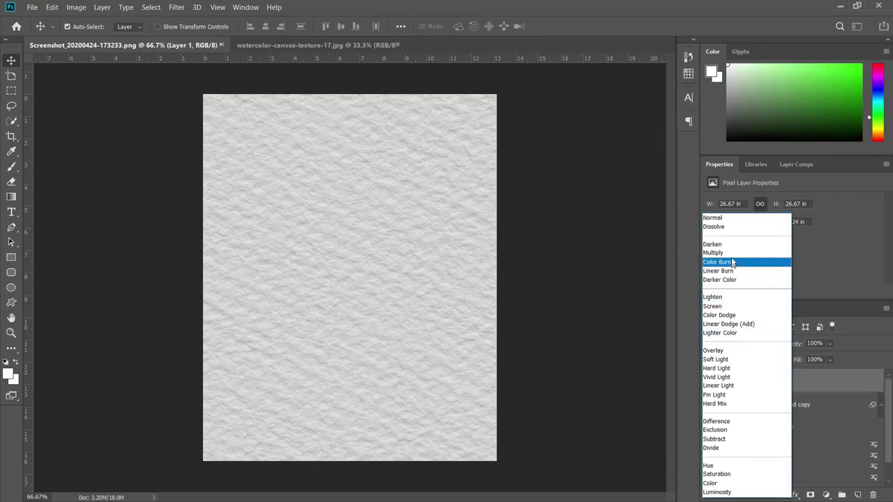
click(732, 253)
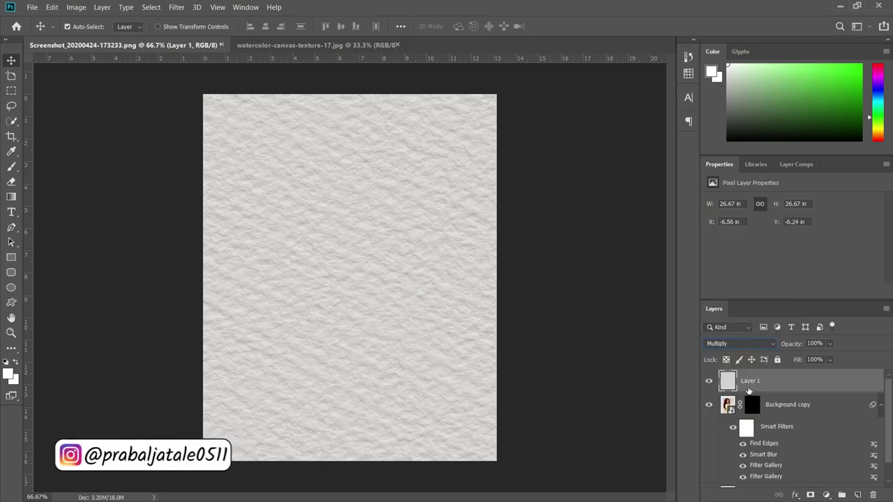
click(752, 404)
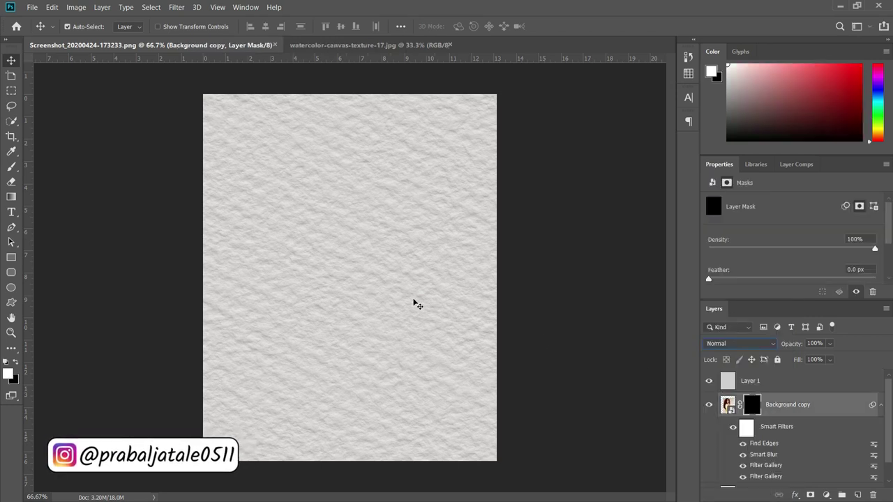
Paint the face into the mask with the 582 watercolor brush at 338 px
click(12, 169)
mouse_move(300, 185)
mouse_down()
mouse_move(327, 204)
mouse_move(362, 174)
mouse_move(349, 202)
mouse_move(357, 214)
mouse_up()
right_click(369, 211)
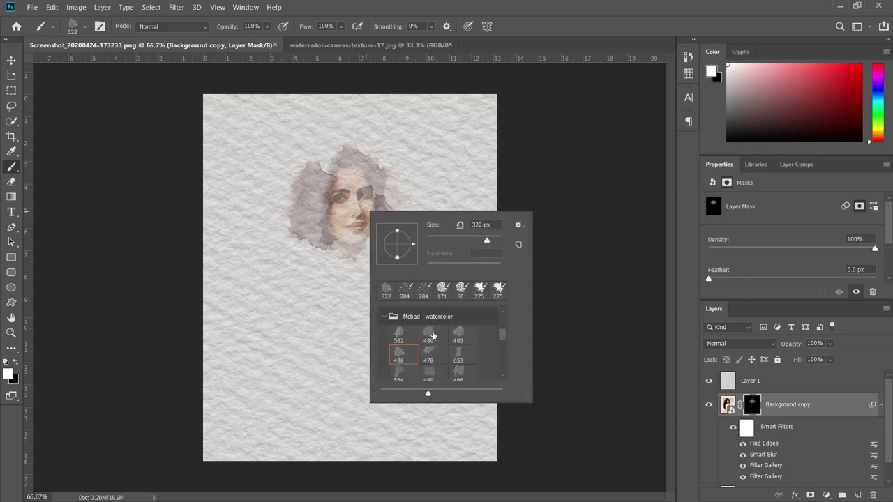
click(403, 333)
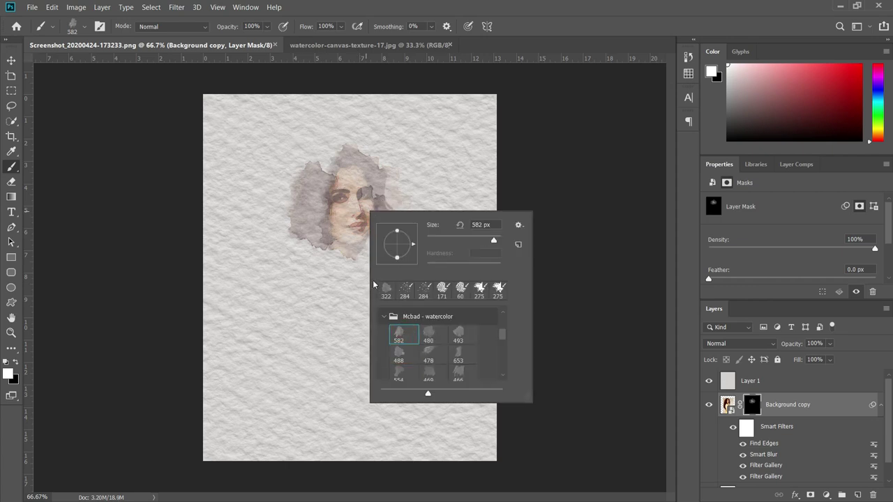
drag(492, 241, 473, 241)
key(Return)
mouse_move(325, 261)
mouse_down()
mouse_move(394, 177)
mouse_move(328, 180)
mouse_move(339, 140)
mouse_move(328, 199)
mouse_up()
Reveal more of the face and hair using the 653 and 469 watercolor brushes
right_click(388, 235)
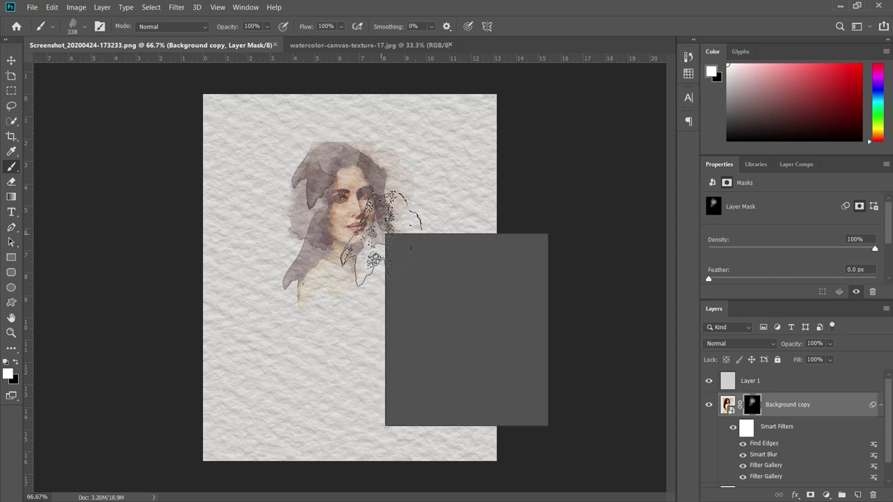
click(477, 377)
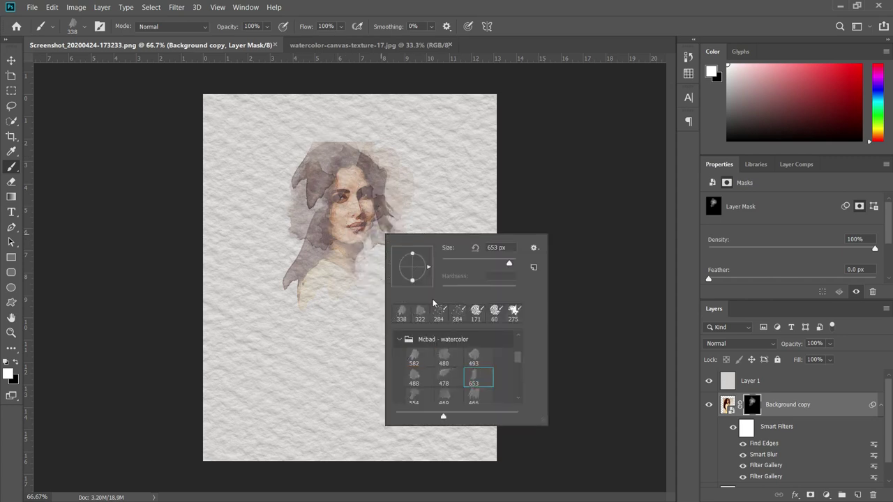
click(326, 262)
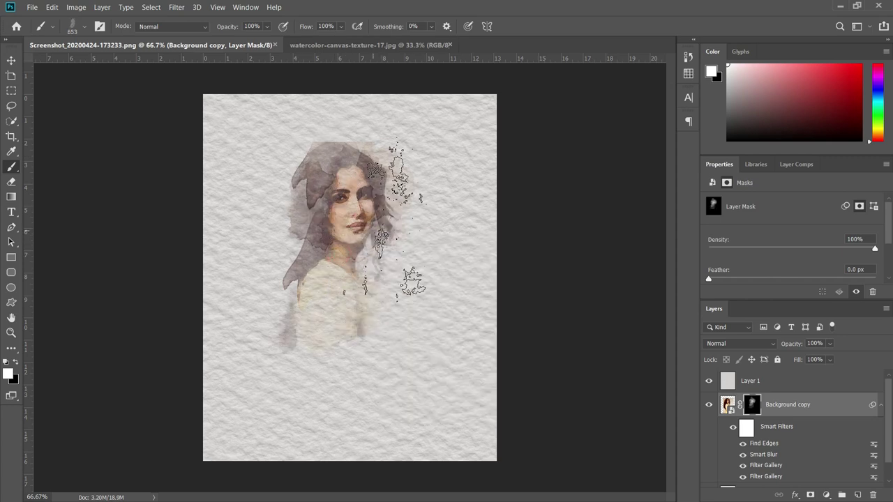
click(400, 183)
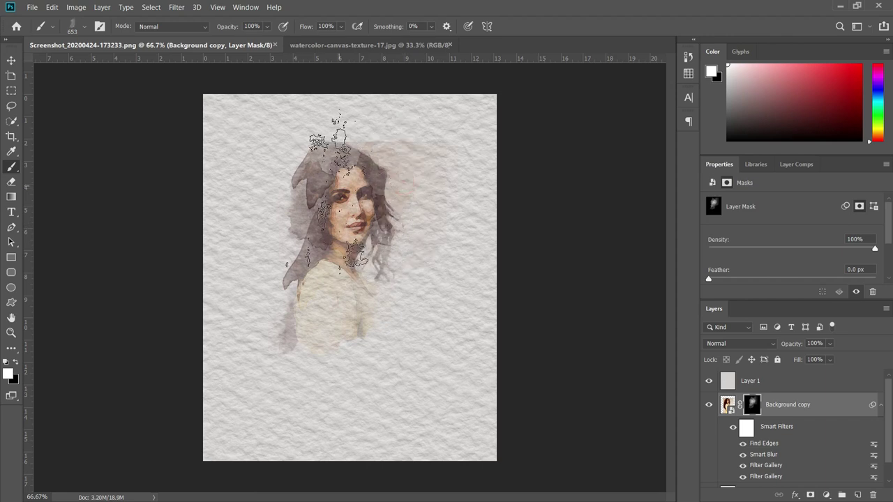
right_click(346, 187)
click(401, 348)
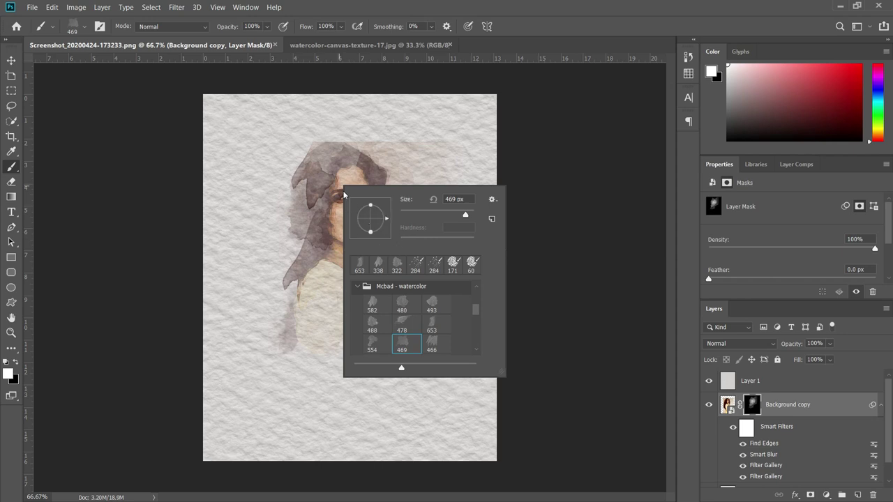
click(324, 169)
click(279, 189)
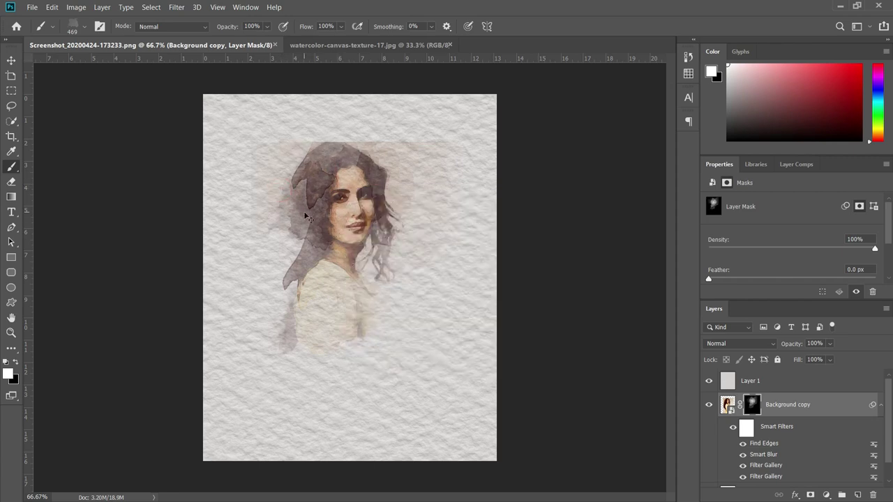
Undo three mask strokes and repaint face and hair with the 493 and 469 brushes
key(ctrl+z)
key(ctrl+z)
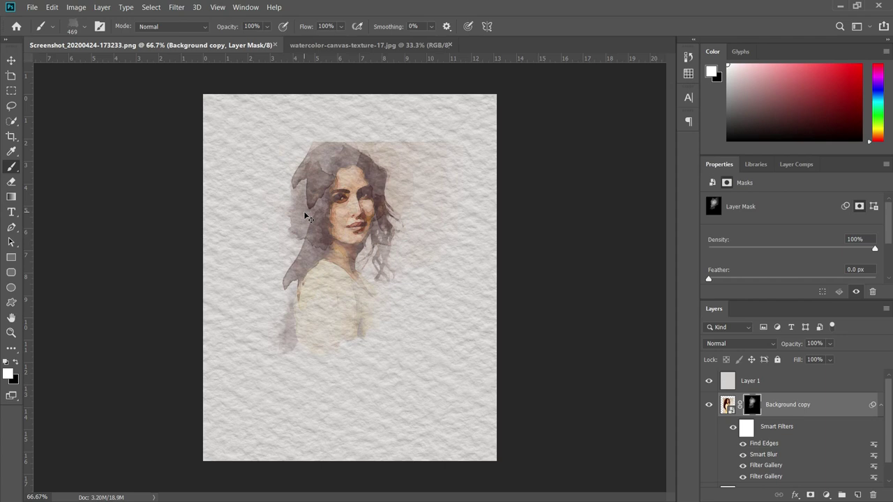
key(ctrl+z)
key(ctrl+z)
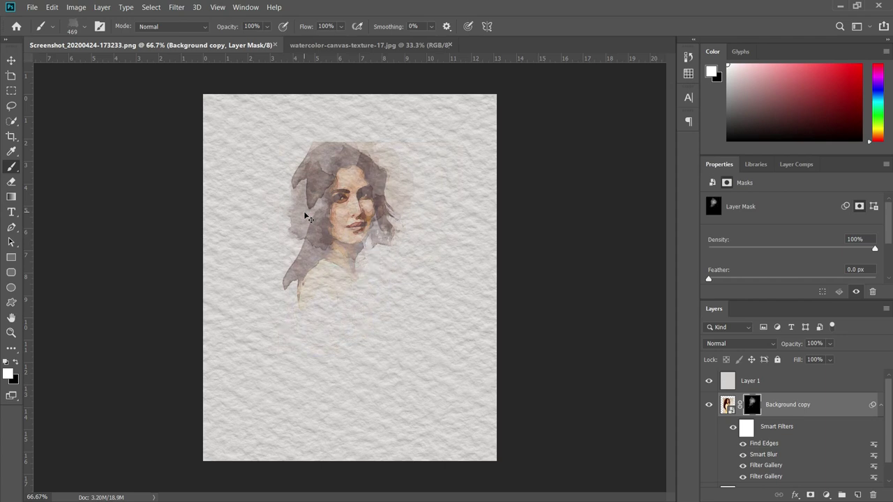
key(ctrl+z)
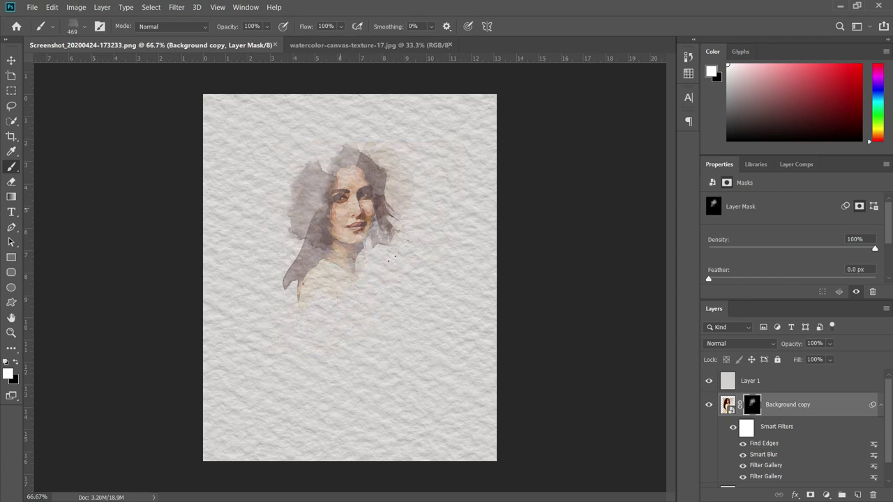
right_click(404, 250)
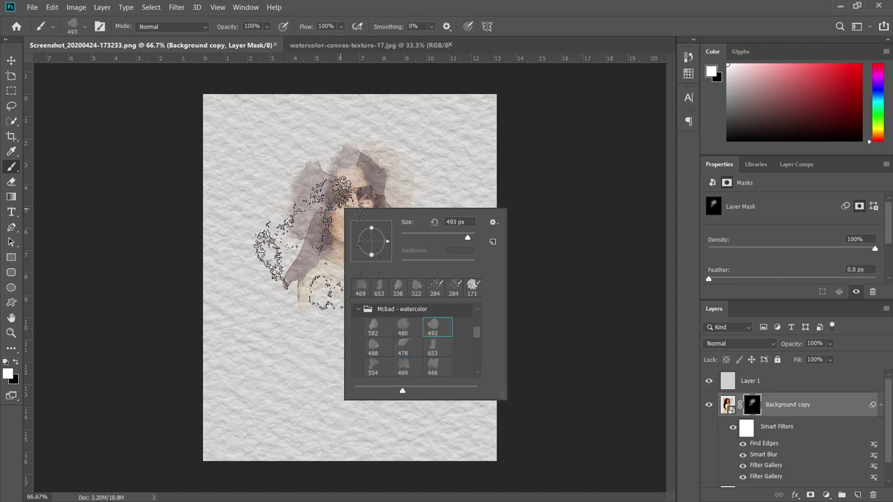
click(309, 207)
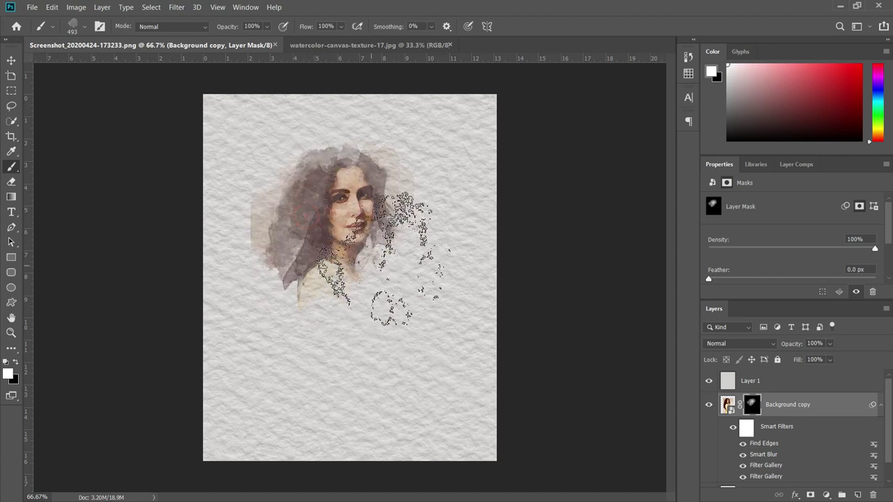
right_click(380, 238)
click(437, 398)
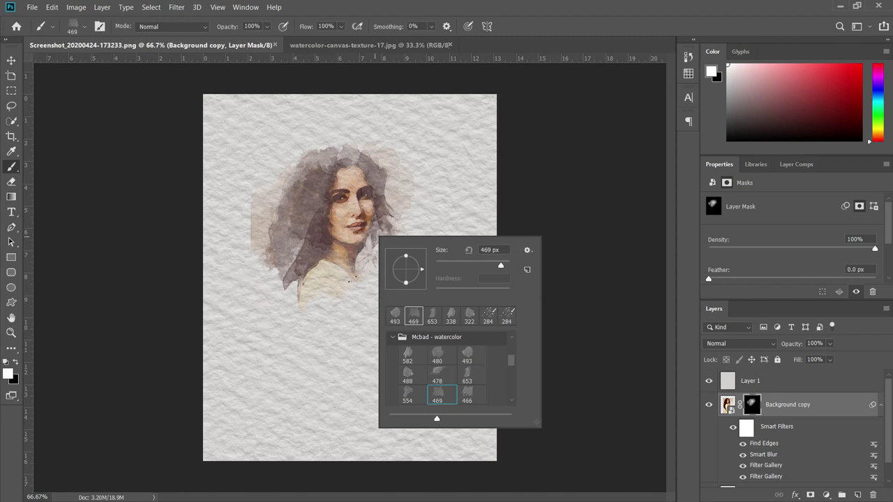
key(Return)
Paint the shoulder and hair into the mask with watercolor brush 488, rotated diagonally
right_click(395, 273)
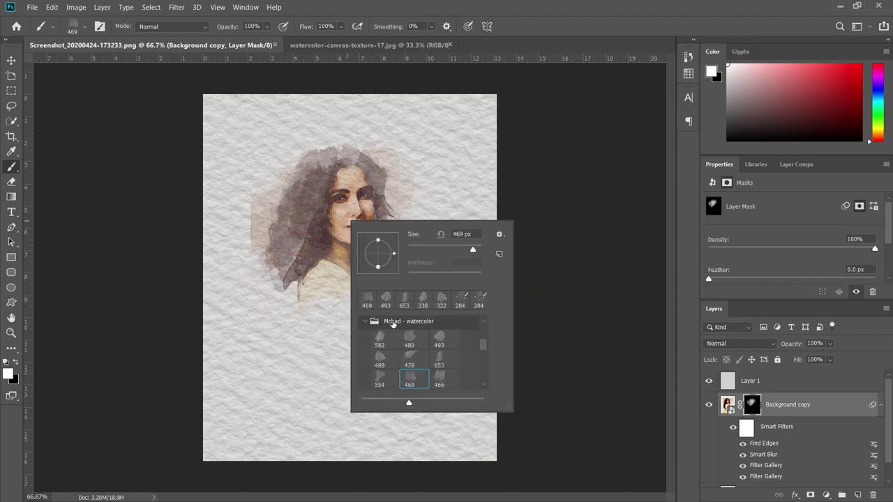
scroll(421, 386, down, 3)
scroll(411, 363, down, 3)
scroll(401, 337, down, 2)
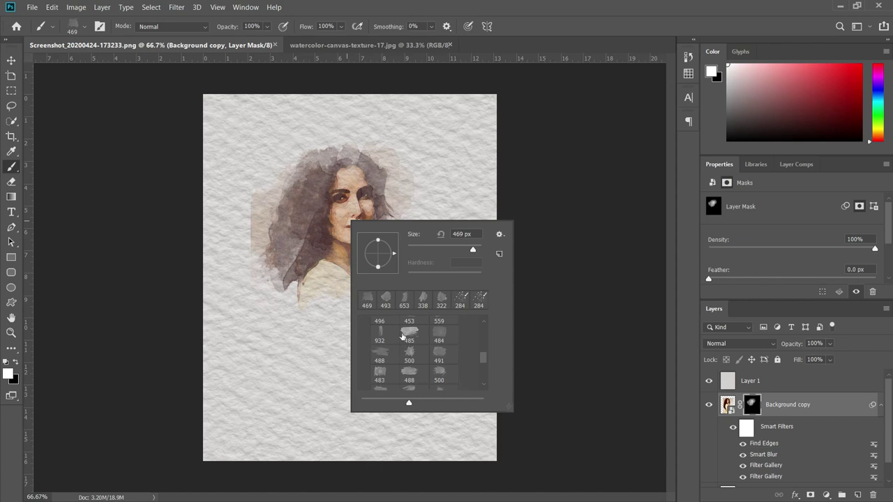
click(385, 351)
click(328, 258)
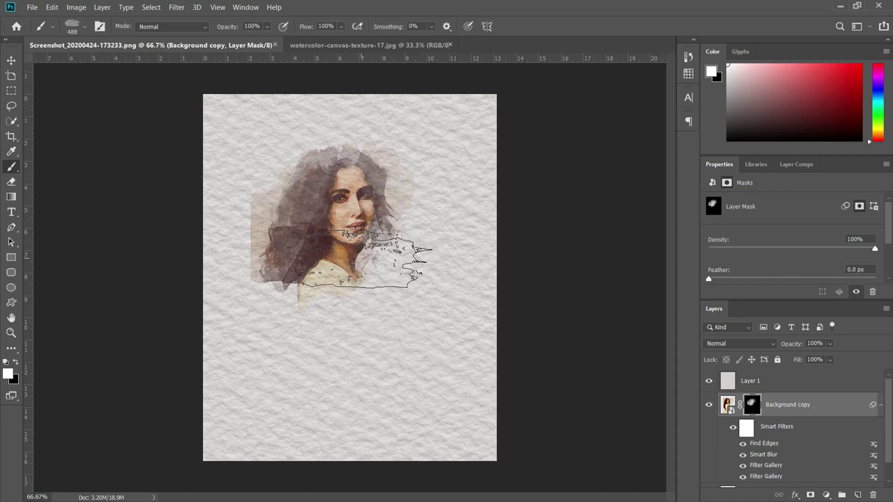
drag(359, 260, 379, 264)
right_click(379, 263)
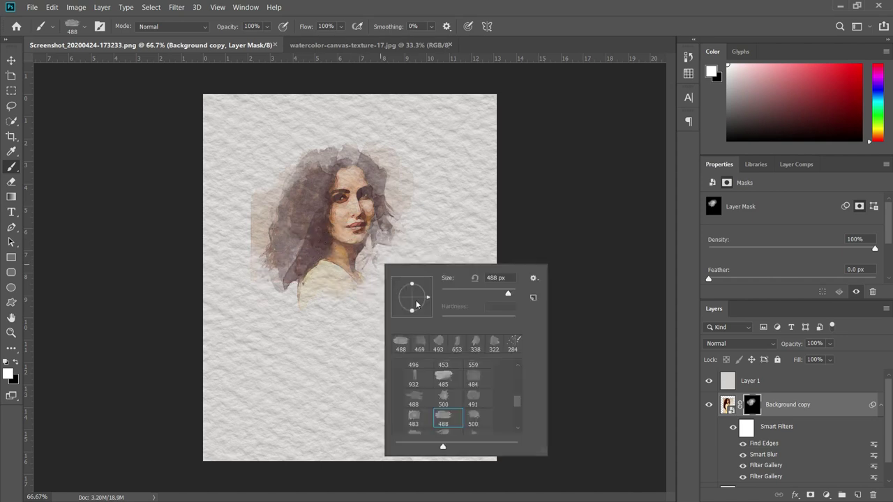
drag(426, 298, 427, 303)
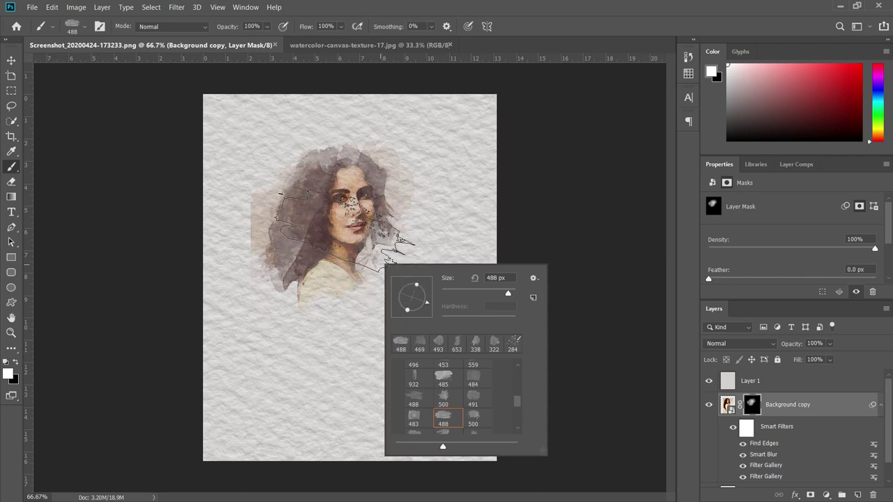
click(349, 263)
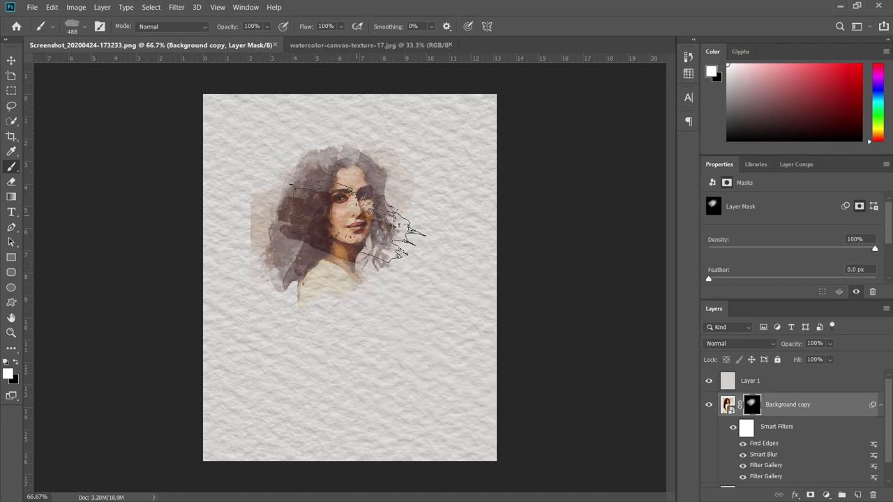
Switch to watercolor brush 582 at 306 px and reveal the right face and left hair
right_click(356, 230)
scroll(414, 362, up, 2)
scroll(405, 359, up, 2)
scroll(394, 356, up, 2)
scroll(391, 355, up, 2)
click(386, 354)
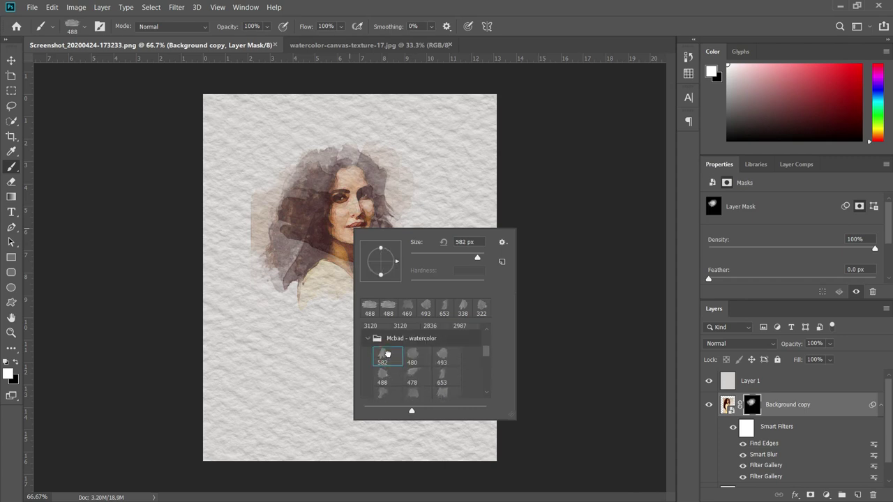
click(470, 256)
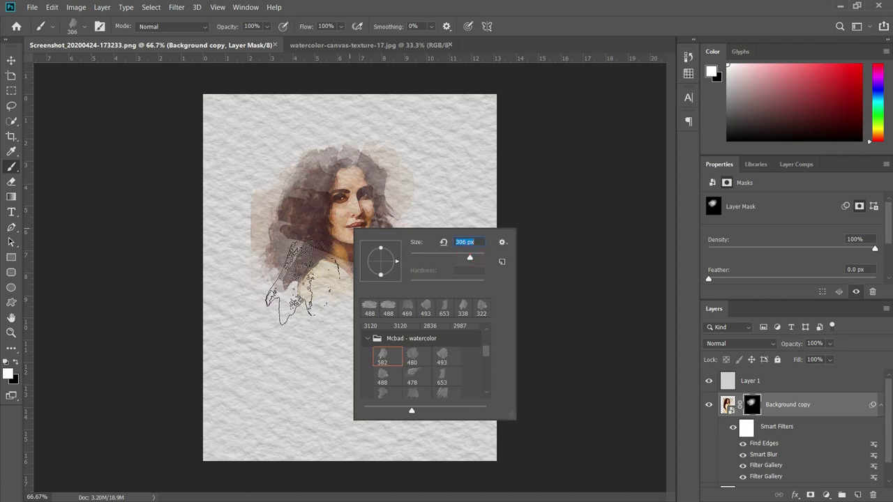
key(Return)
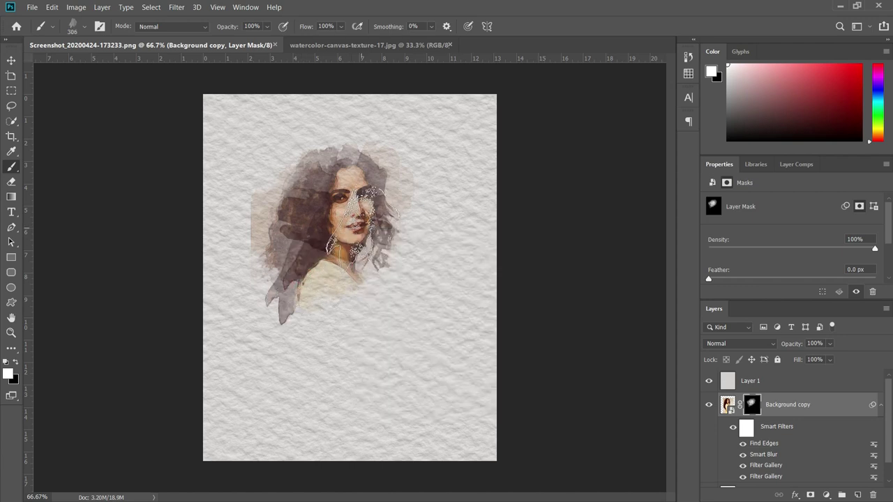
drag(360, 223, 378, 273)
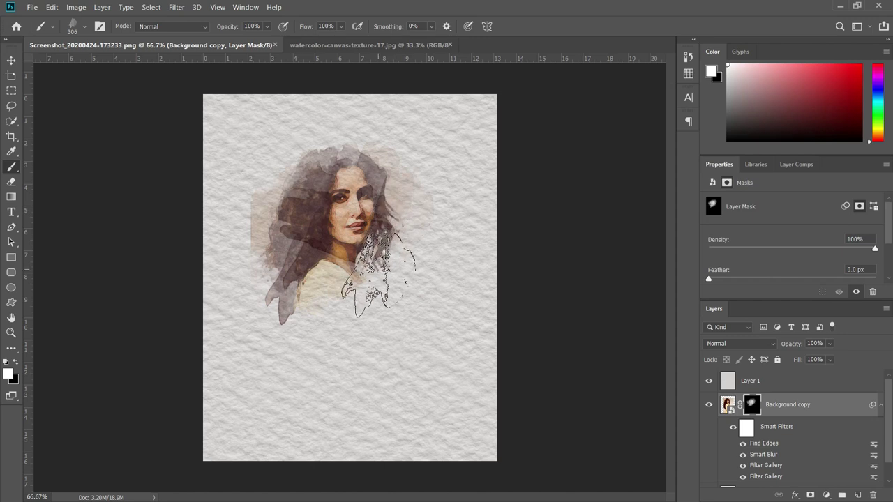
mouse_move(286, 188)
mouse_down()
mouse_move(280, 309)
mouse_move(345, 209)
mouse_move(338, 174)
mouse_move(321, 209)
mouse_move(338, 223)
mouse_move(352, 202)
mouse_move(338, 184)
mouse_move(331, 217)
mouse_move(352, 206)
mouse_up()
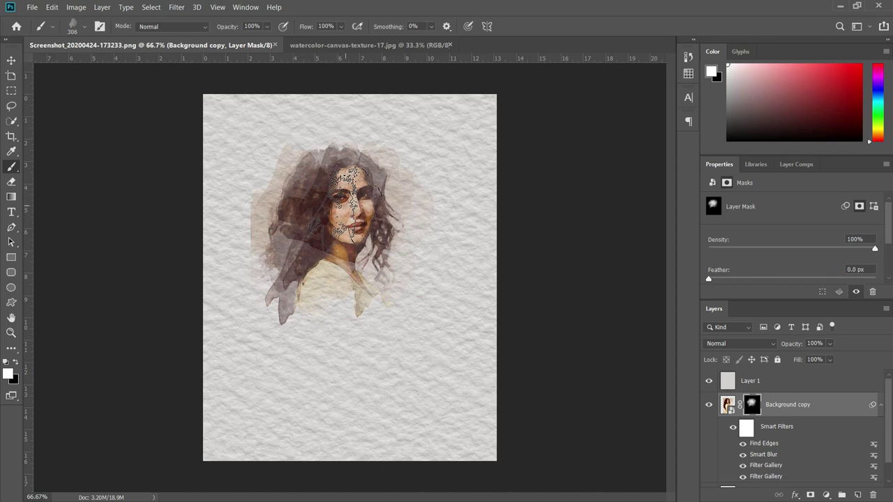
Reveal the face and neck with watercolor brush 500, then rotate its tip clockwise
right_click(349, 207)
scroll(419, 364, down, 2)
scroll(419, 364, down, 2)
scroll(419, 364, down, 2)
scroll(419, 365, down, 2)
scroll(419, 364, down, 2)
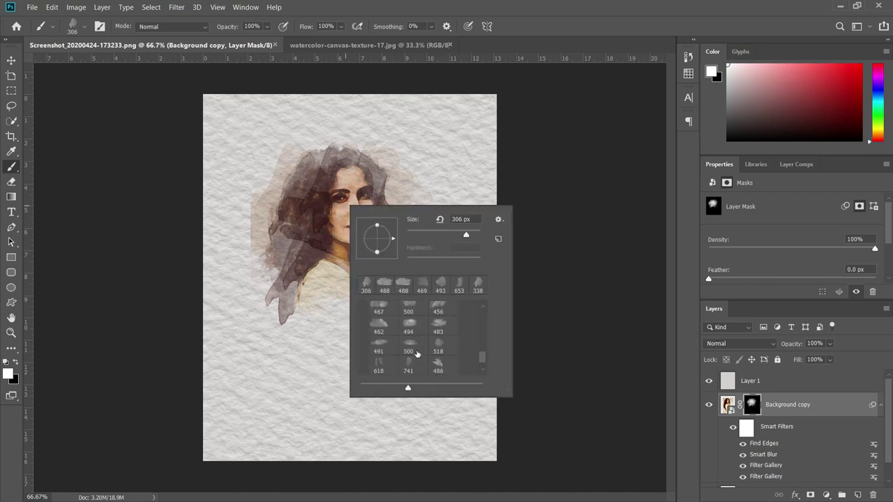
click(411, 342)
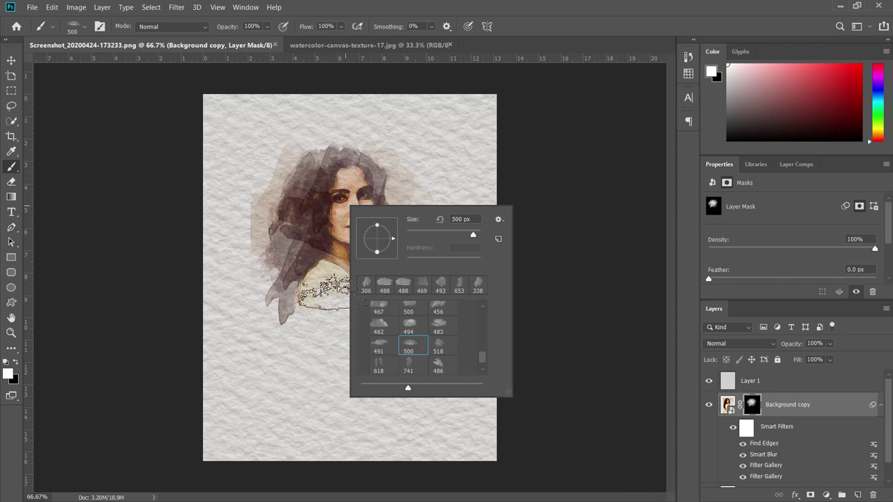
click(316, 256)
mouse_move(353, 223)
mouse_down()
mouse_move(323, 259)
mouse_move(394, 230)
mouse_move(404, 270)
mouse_up()
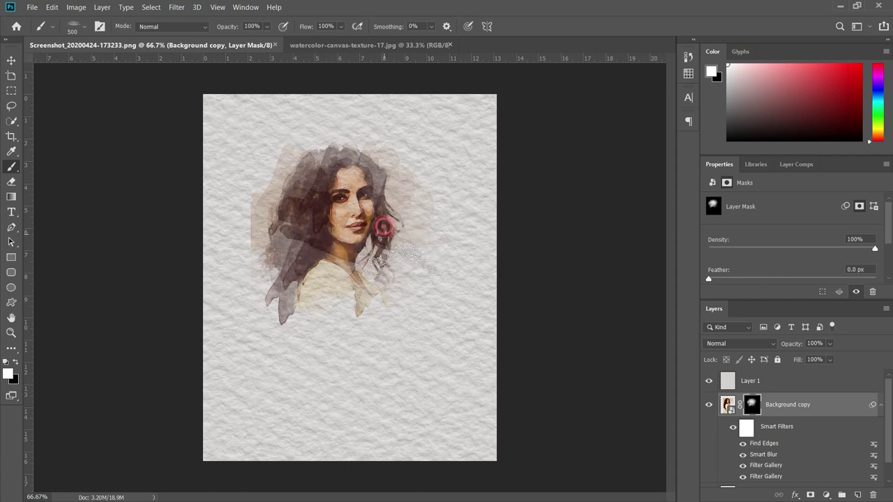
right_click(404, 270)
drag(423, 265, 423, 275)
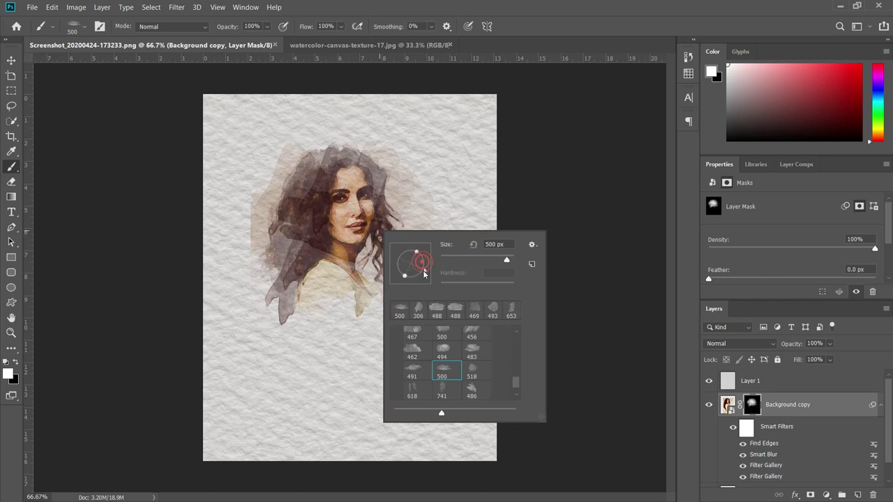
click(313, 239)
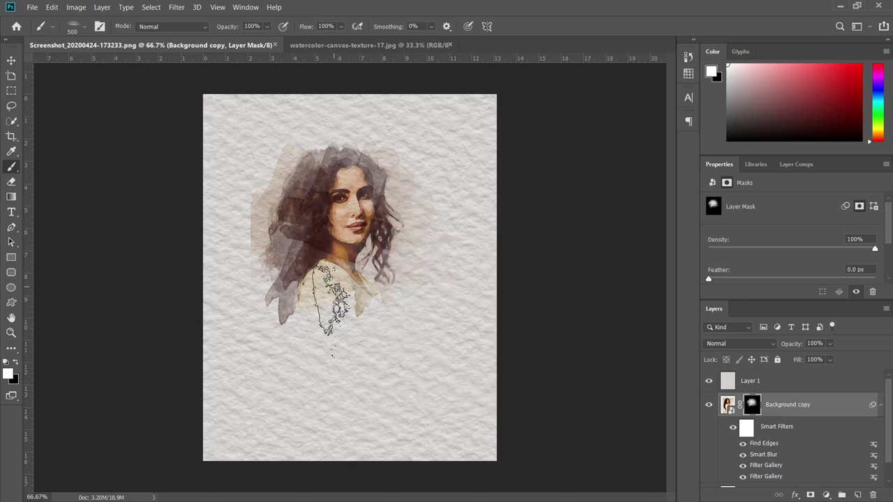
Paint the curly hair, shoulder, neck and face back in with Mcbad - watercolor brush 582
right_click(353, 237)
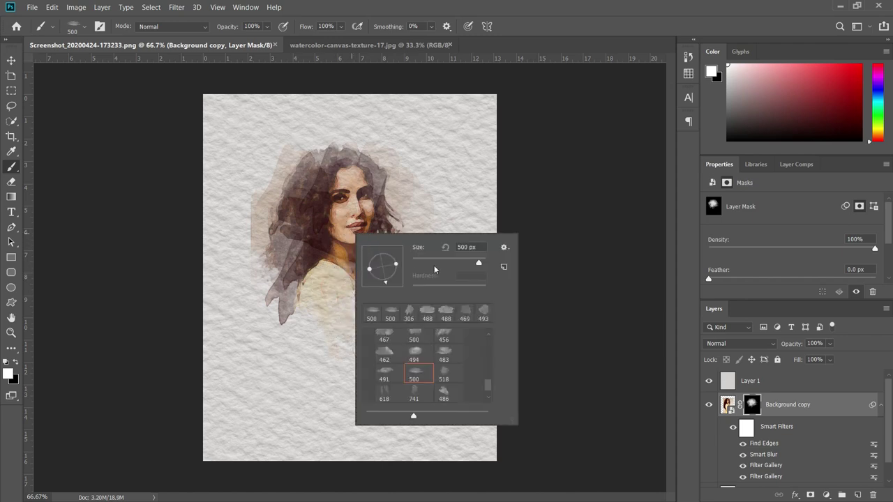
scroll(449, 360, up, 1)
scroll(449, 360, up, 1)
scroll(448, 360, up, 2)
scroll(449, 360, up, 2)
scroll(449, 360, up, 2)
scroll(419, 364, up, 2)
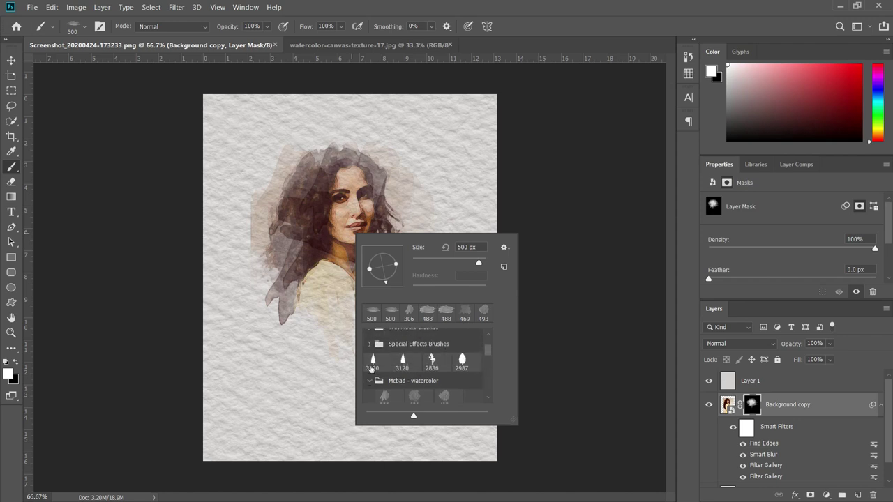
click(369, 382)
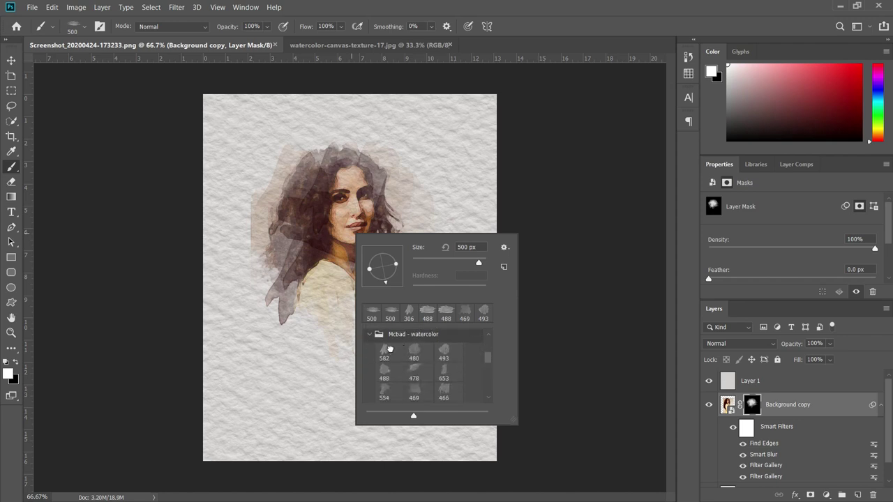
click(385, 349)
key(Return)
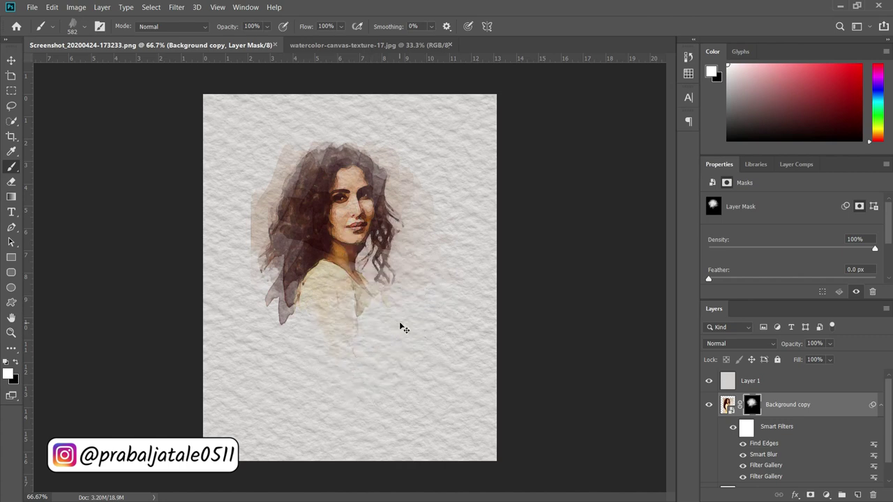
mouse_move(397, 283)
mouse_down()
mouse_move(375, 410)
mouse_move(249, 346)
mouse_up()
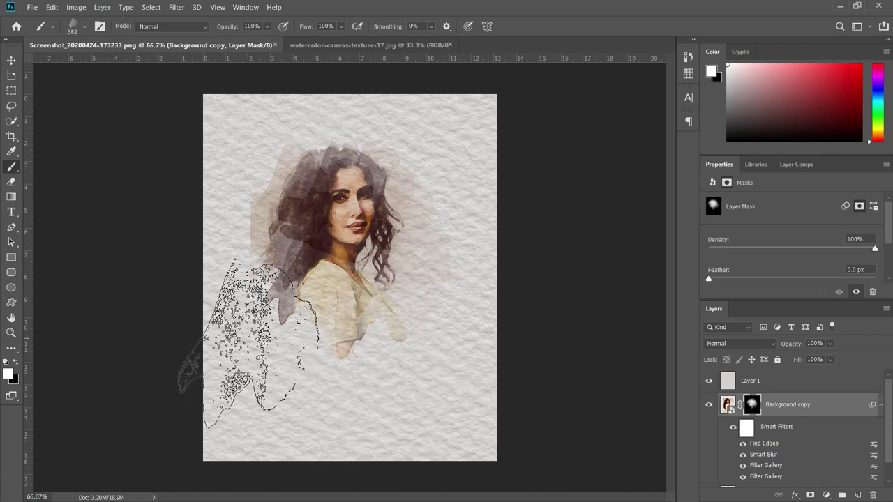
drag(248, 343, 359, 287)
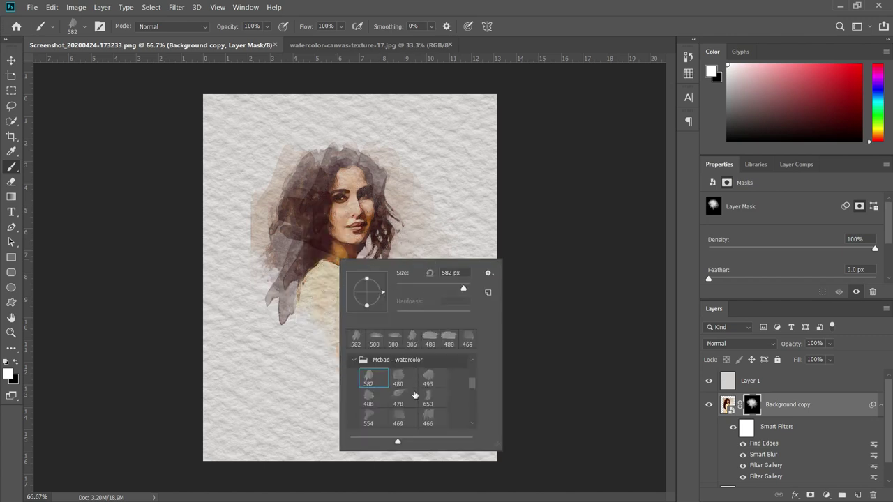
Dab a faint splash below the shoulder with the 741 splatter brush
scroll(415, 396, down, 2)
scroll(415, 396, down, 2)
scroll(414, 396, down, 2)
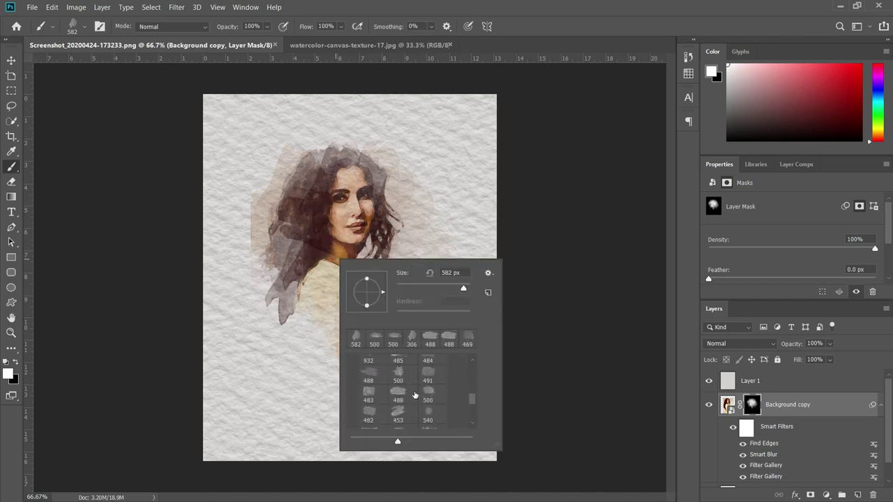
click(406, 393)
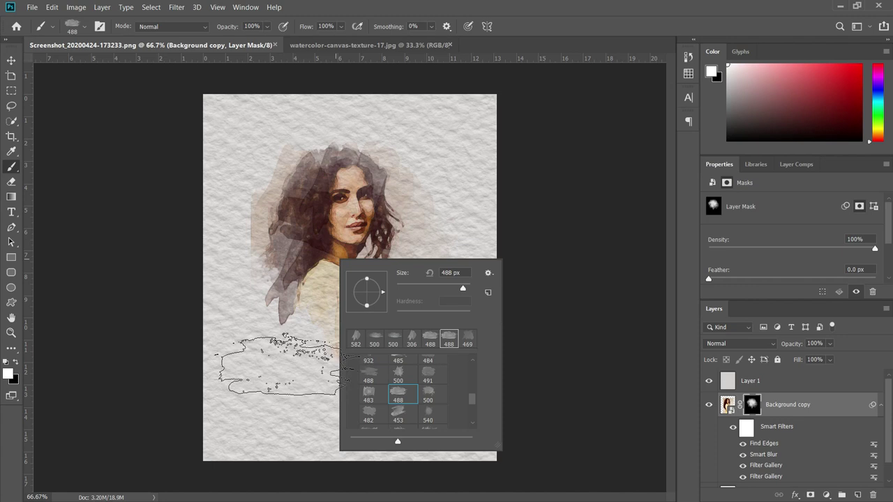
scroll(398, 417, down, 2)
scroll(398, 417, down, 2)
scroll(397, 416, down, 1)
click(398, 396)
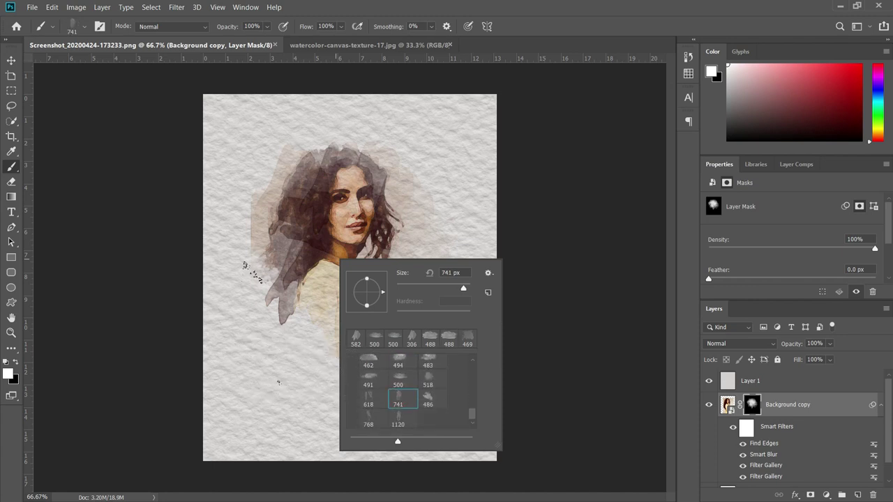
key(Return)
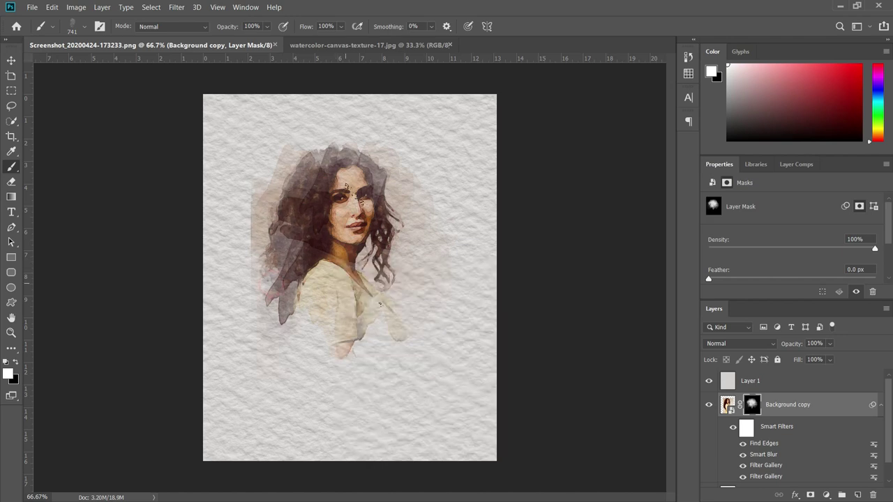
click(429, 279)
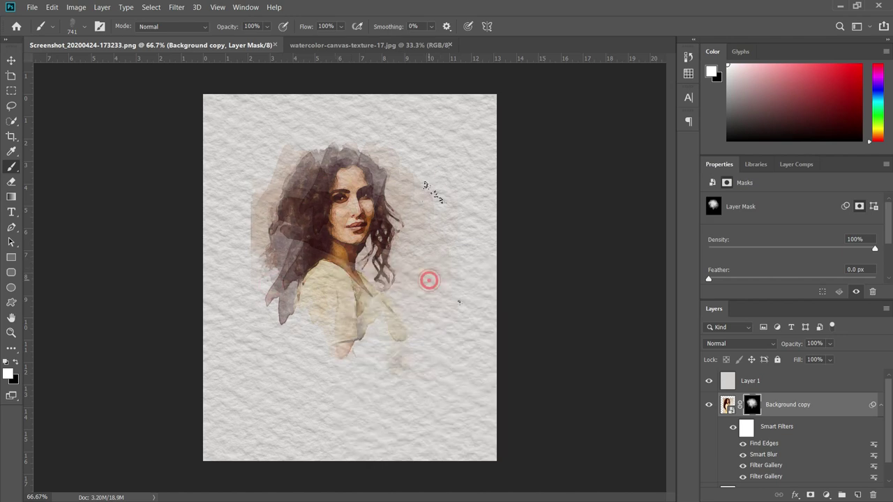
Load the first Wet Media brush (25) and enlarge it to 94 px
right_click(395, 296)
scroll(426, 436, up, 2)
scroll(426, 434, up, 2)
scroll(426, 433, up, 2)
scroll(427, 429, up, 2)
scroll(428, 428, up, 2)
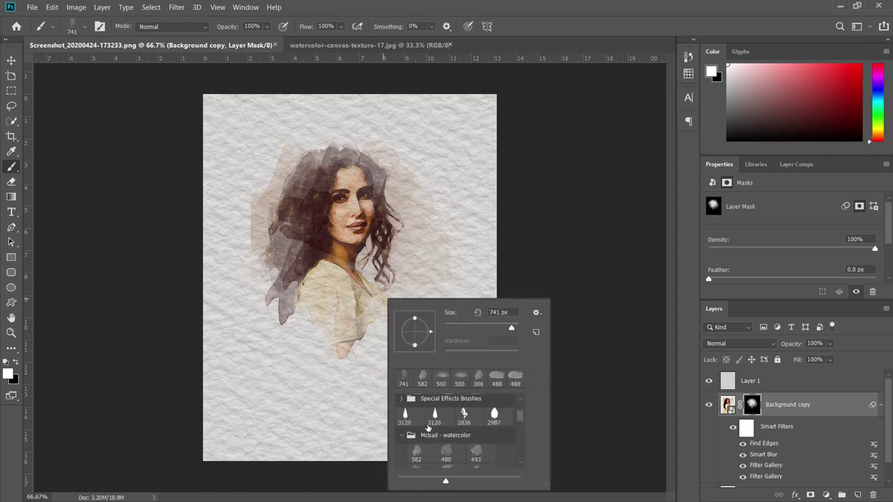
scroll(427, 428, up, 2)
scroll(427, 428, up, 1)
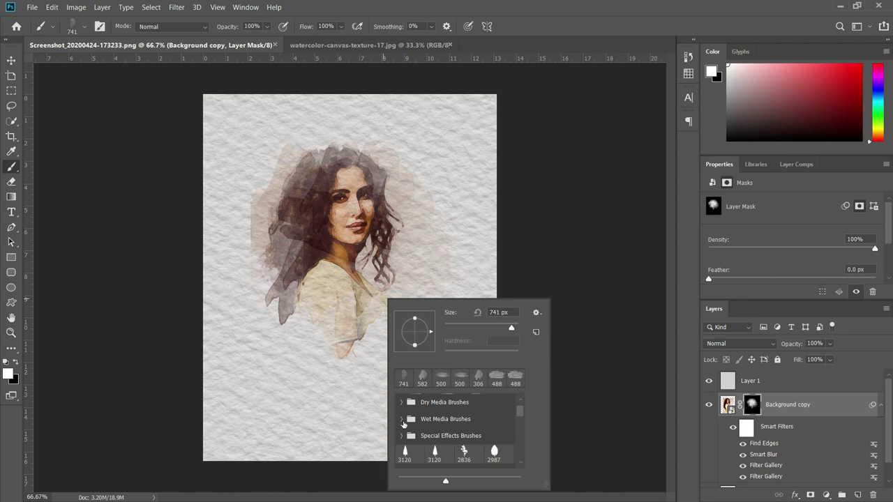
click(400, 420)
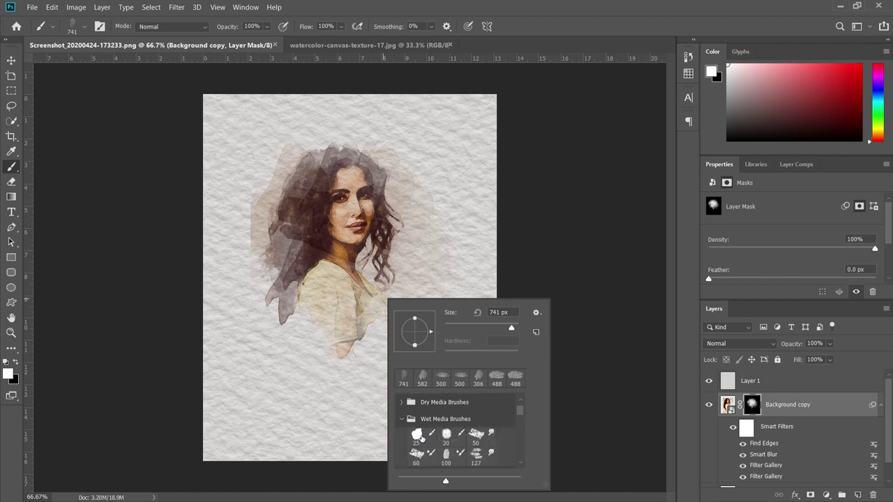
click(417, 434)
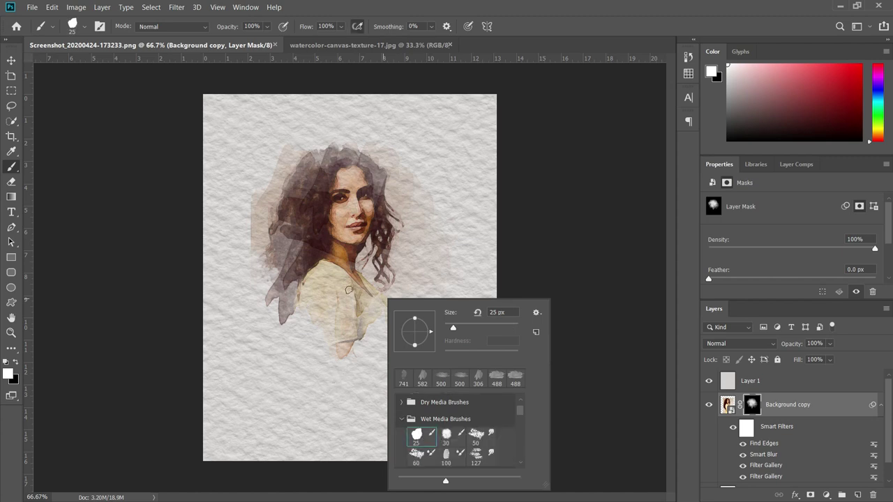
click(479, 326)
Set up a 259 px Wet Media 127 smudge brush and try smudging the forehead edge, undoing it
click(477, 457)
key(r)
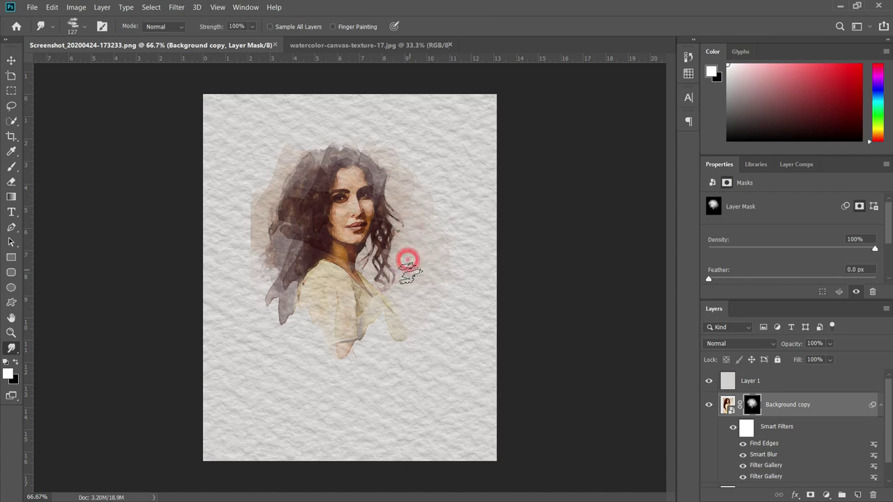
right_click(415, 231)
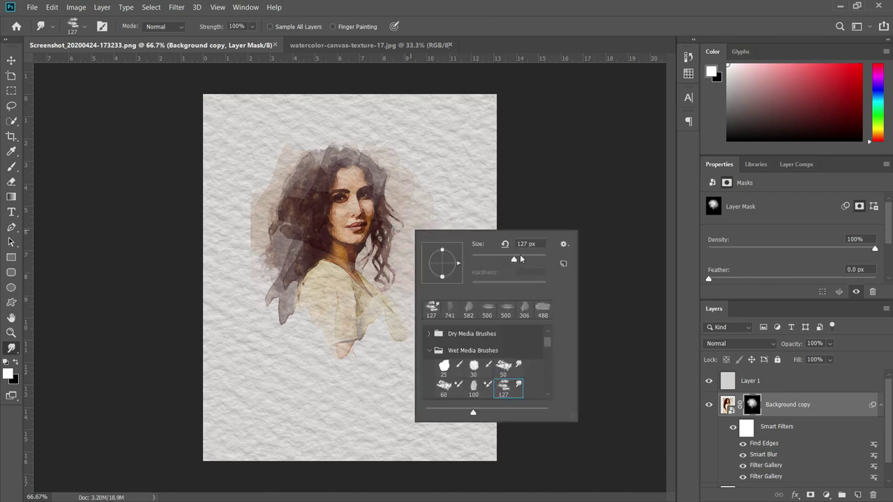
click(527, 255)
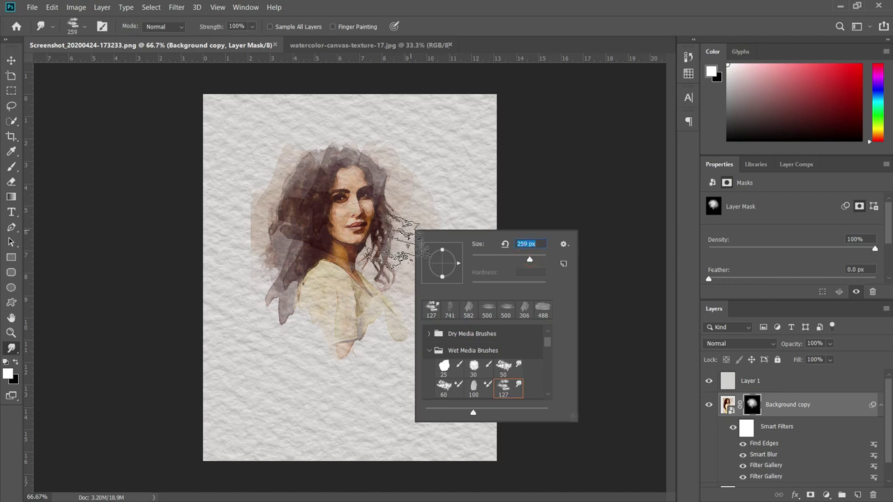
key(Return)
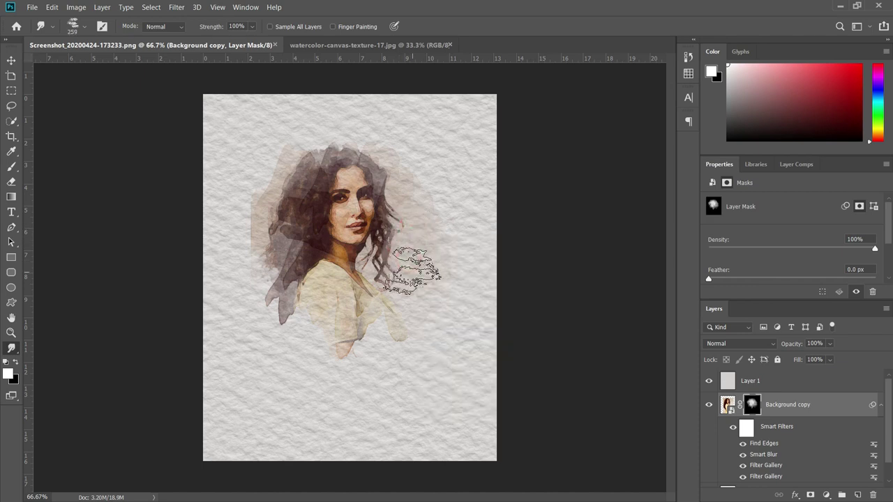
drag(352, 178, 363, 166)
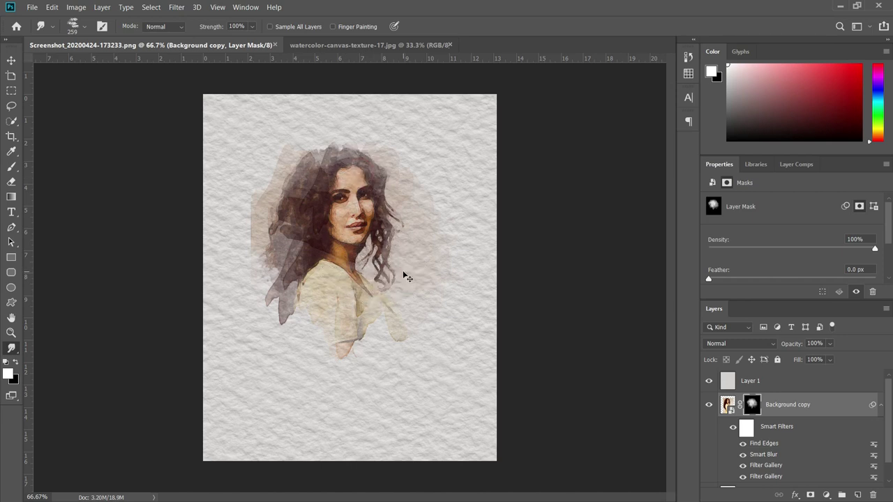
key(ctrl+z)
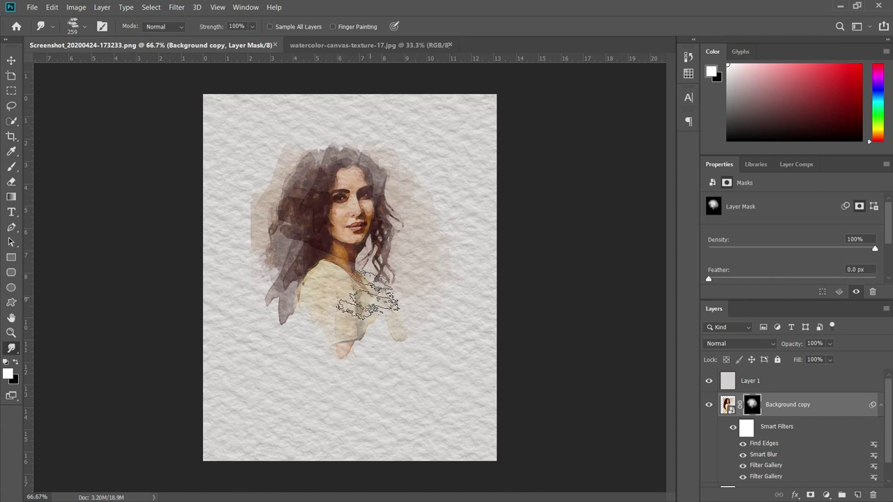
Change the smudge brush to the 488 preset, then switch to the Zoom tool
right_click(381, 280)
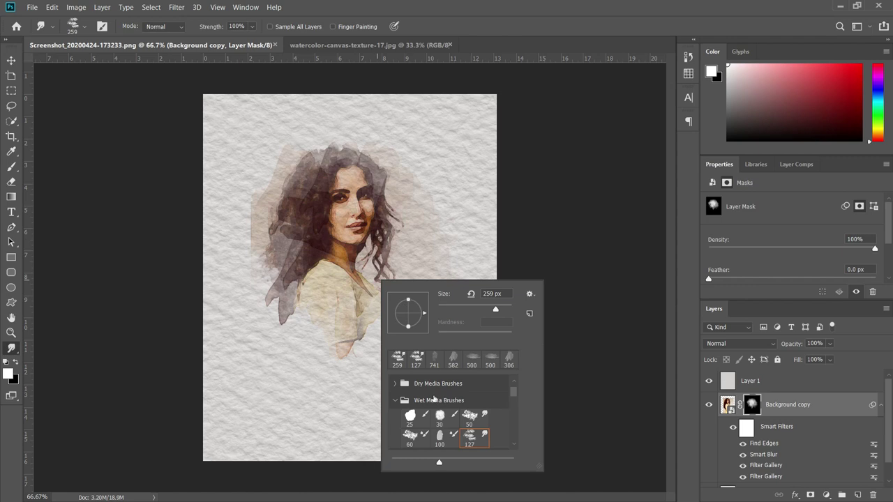
click(395, 400)
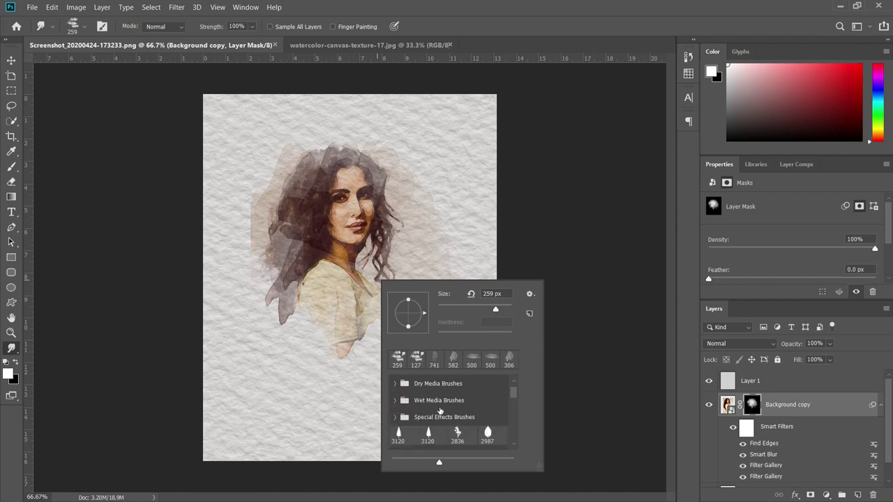
scroll(439, 411, down, 2)
scroll(440, 411, down, 2)
scroll(440, 411, down, 2)
scroll(439, 411, down, 1)
scroll(440, 411, down, 2)
scroll(440, 411, down, 1)
scroll(440, 411, down, 1)
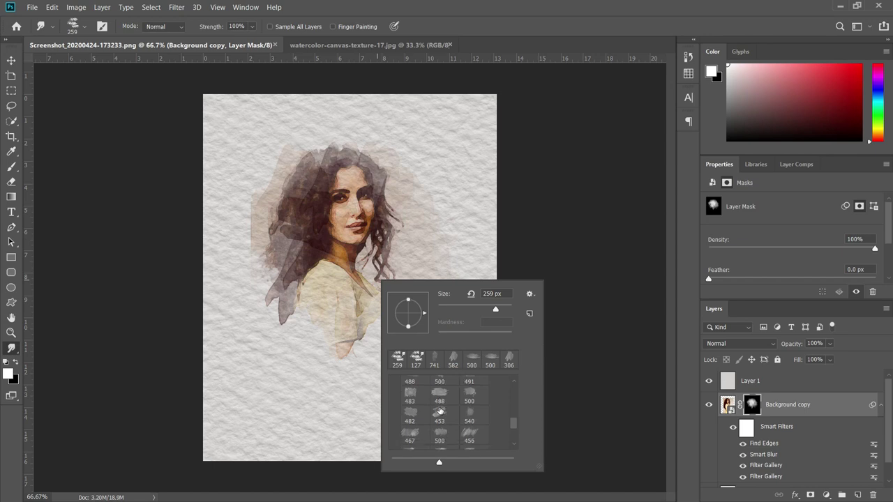
click(441, 394)
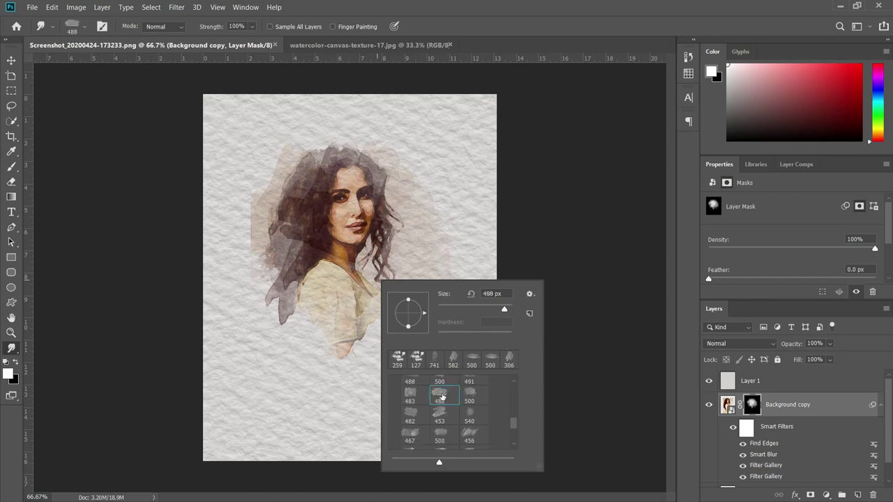
click(353, 201)
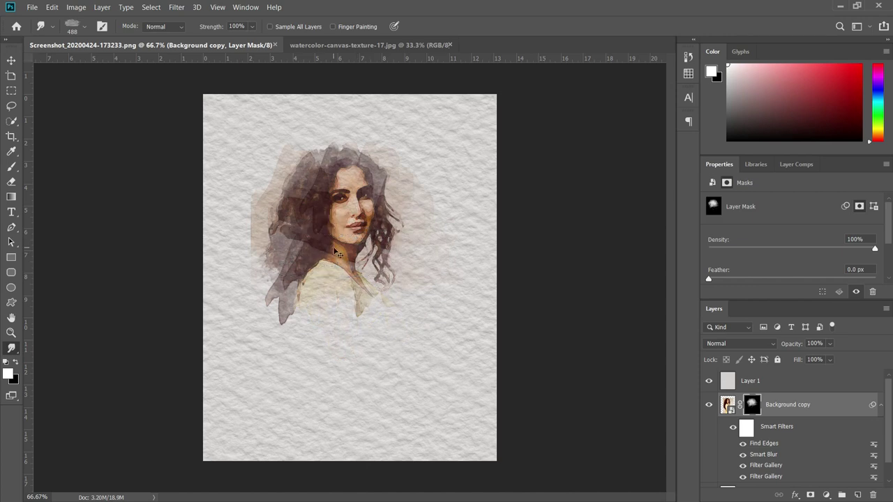
key(z)
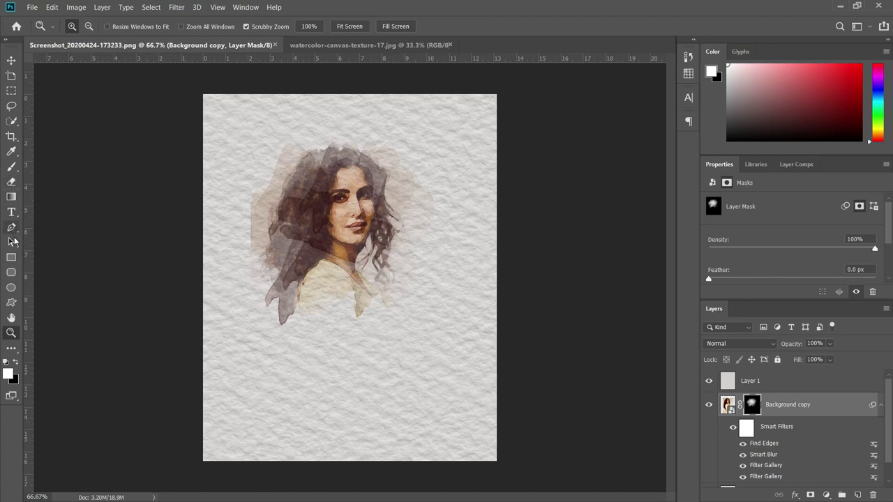
Paint over the portrait on the layer mask with the Brush tool, then step the stroke back
click(11, 167)
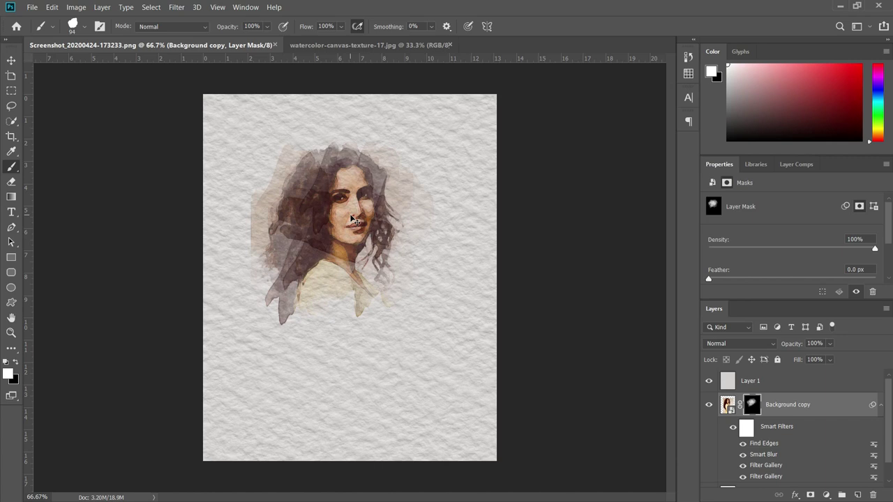
drag(353, 220, 349, 217)
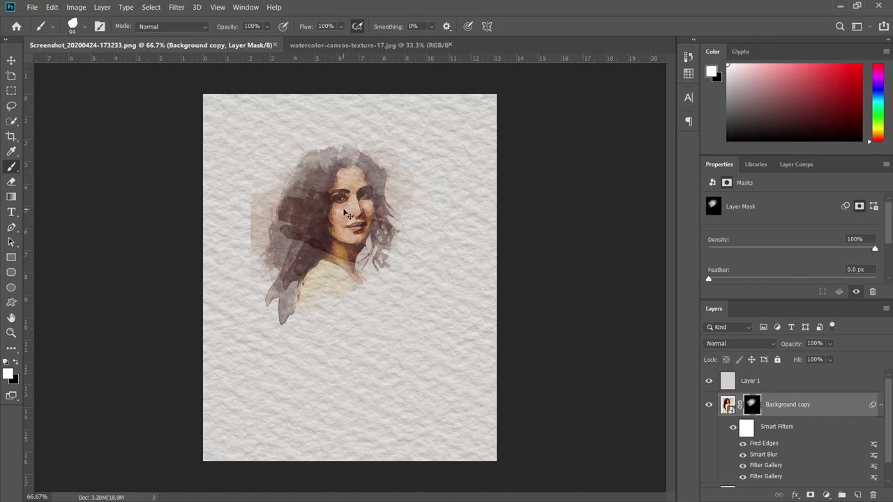
key(ctrl+z)
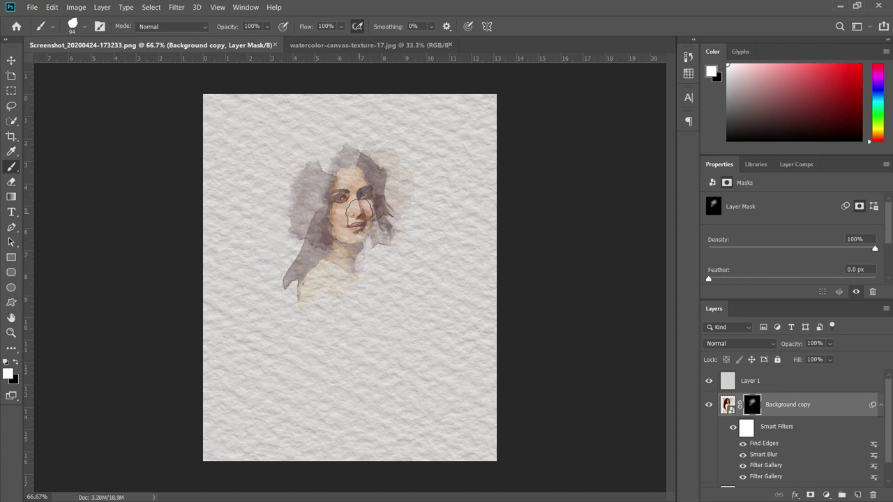
Load brush 582 from the Mcbad - watercolor set
right_click(320, 197)
scroll(365, 310, up, 2)
scroll(368, 318, up, 2)
scroll(371, 323, up, 2)
scroll(370, 325, up, 2)
scroll(370, 325, up, 2)
scroll(371, 325, up, 2)
scroll(371, 324, down, 2)
scroll(370, 324, down, 2)
click(354, 331)
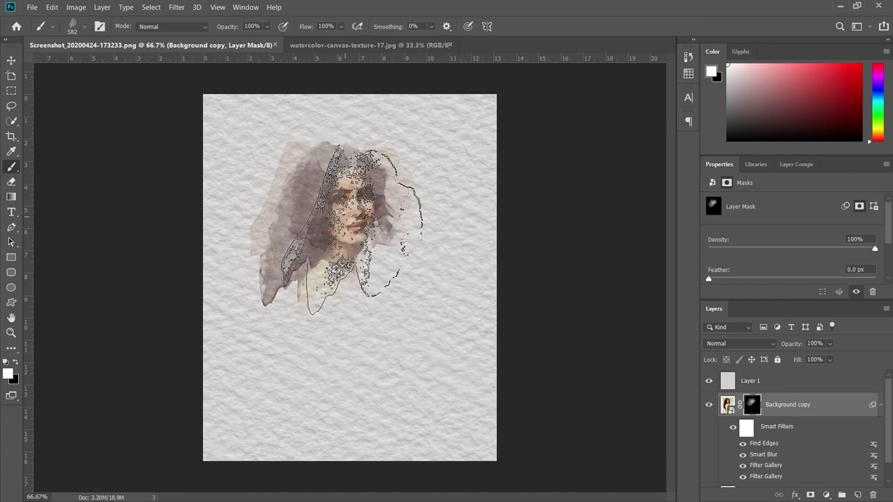
Reveal the face, hair, shoulder and body with brushes 582 and 493
mouse_move(349, 227)
mouse_down()
mouse_move(314, 408)
mouse_move(402, 230)
mouse_up()
right_click(361, 272)
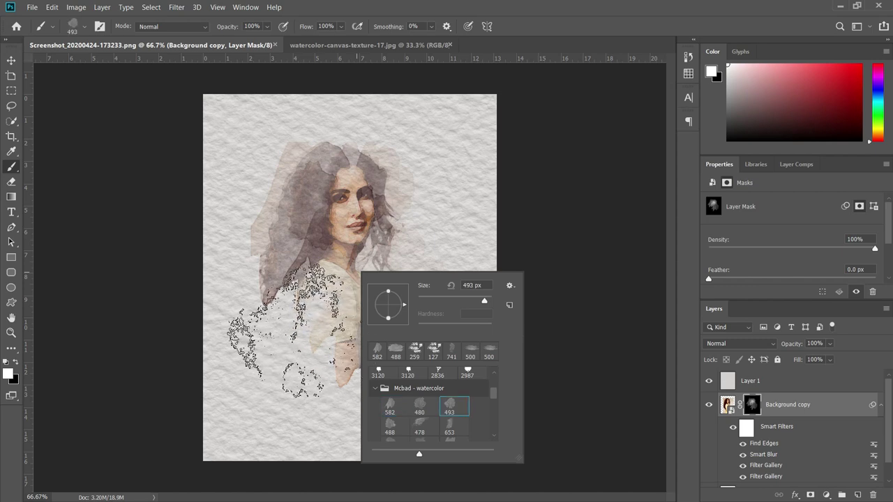
click(273, 345)
mouse_move(394, 353)
mouse_down()
mouse_move(398, 207)
mouse_move(384, 331)
mouse_move(335, 245)
mouse_move(349, 317)
mouse_move(354, 323)
mouse_move(349, 209)
mouse_up()
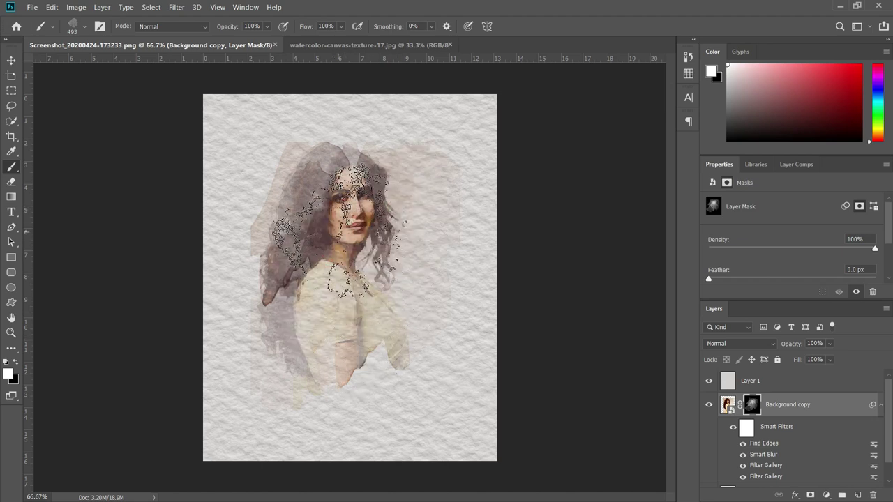
At 177 px, bring back the lips, chin and hair left of the face
right_click(344, 232)
click(452, 261)
click(342, 192)
drag(355, 218, 354, 268)
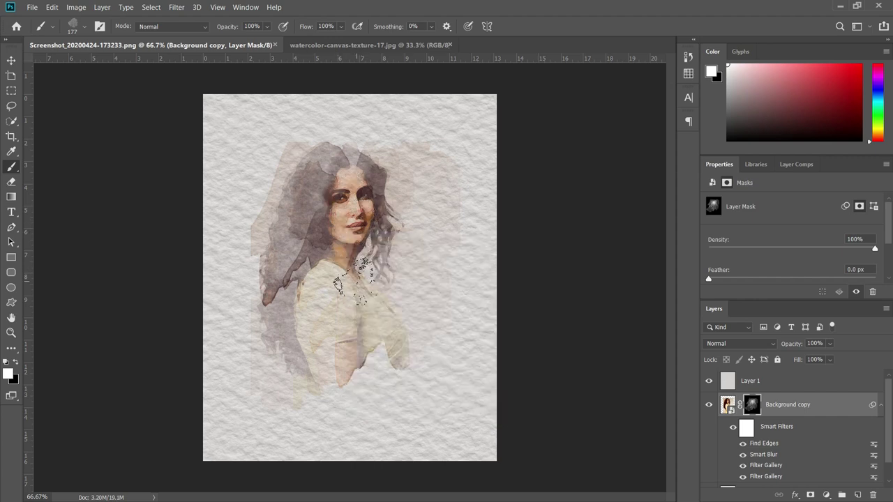
drag(307, 204, 310, 235)
Switch to the 653 watercolor brush, undo a stray hair stroke, and set size 202 px
right_click(333, 233)
key(Escape)
right_click(349, 242)
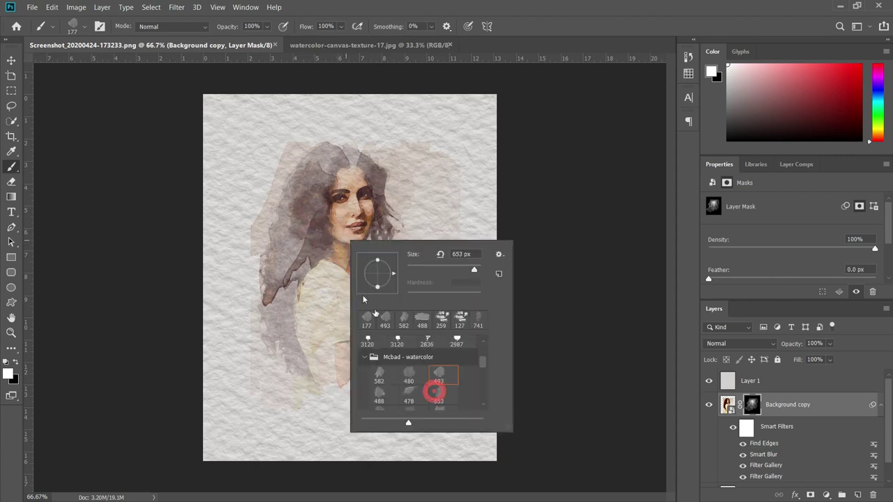
key(Return)
drag(307, 280, 387, 386)
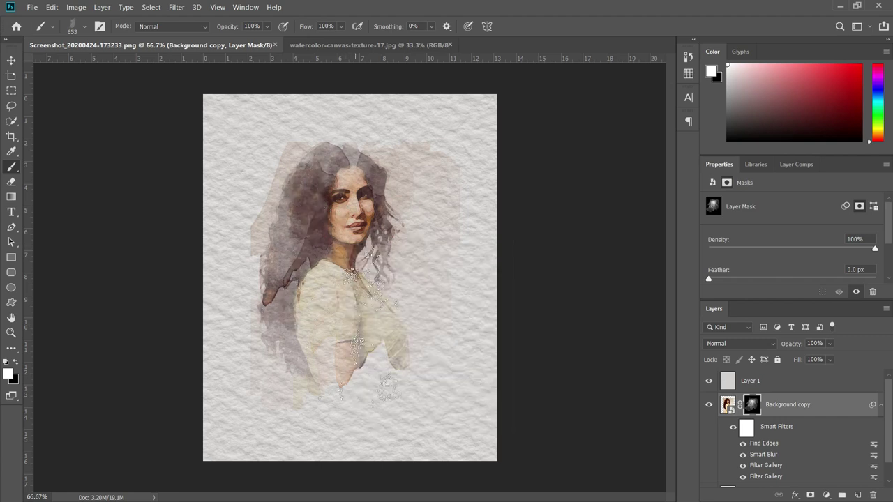
key(ctrl+z)
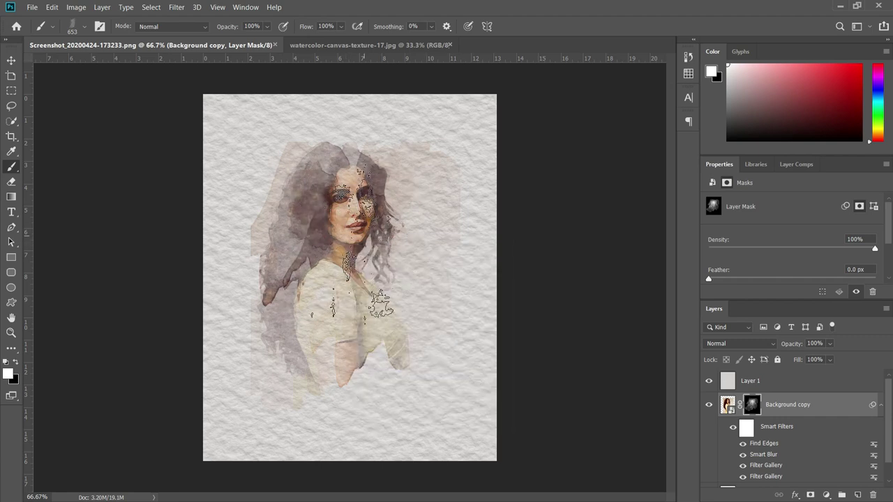
right_click(368, 236)
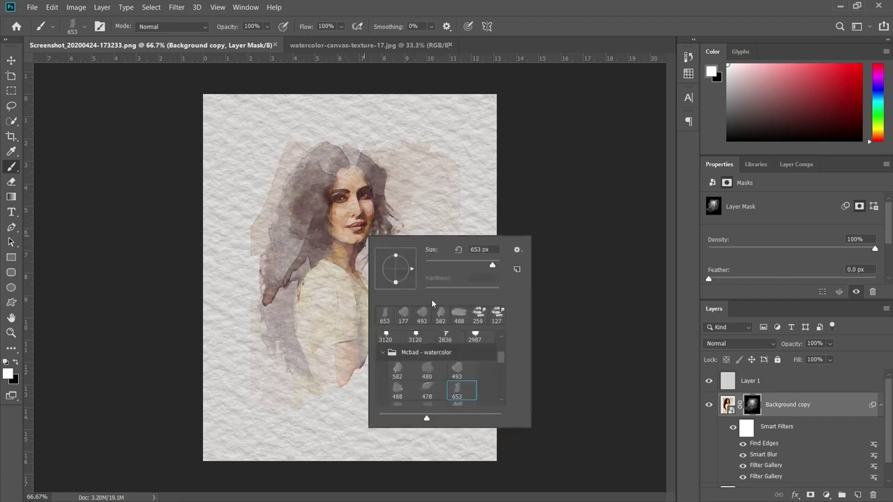
key(Return)
right_click(343, 352)
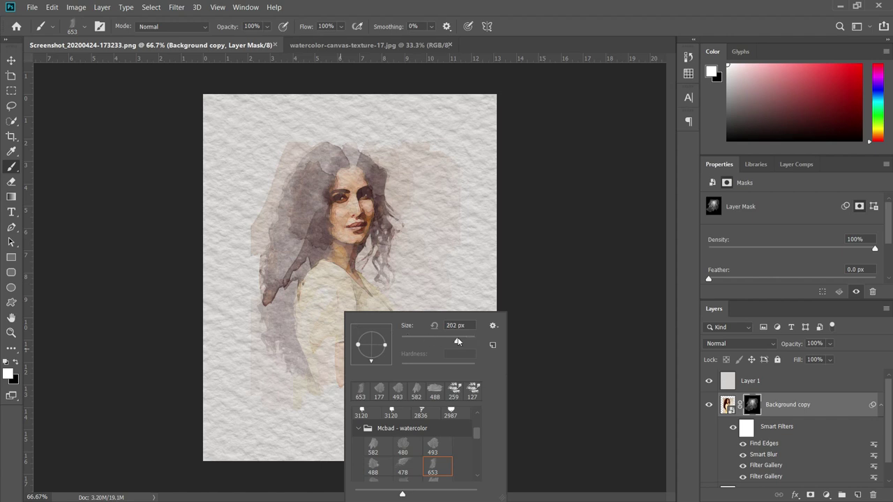
key(Return)
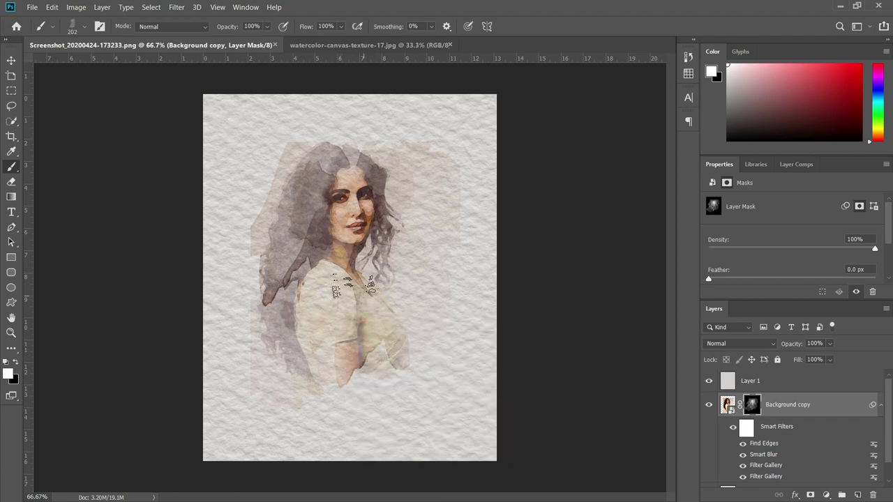
Strengthen the left eye on the mask, then switch to watercolor brush 453 at 243 px
drag(312, 198, 326, 204)
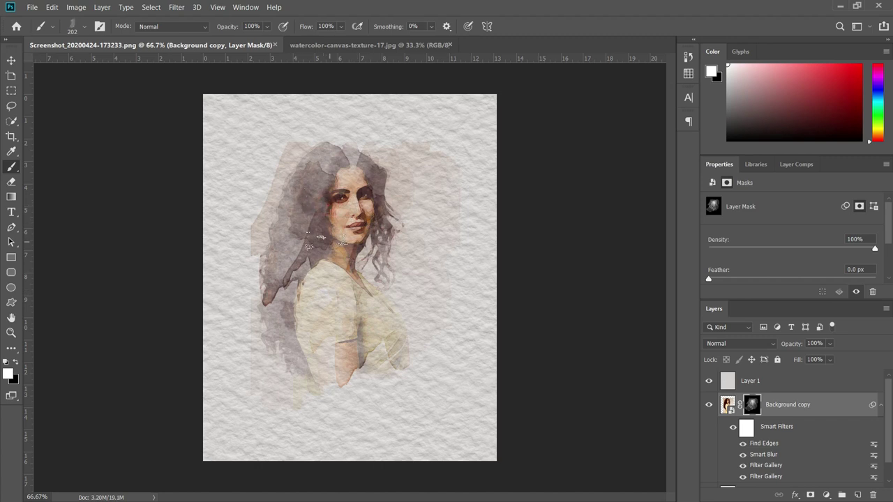
right_click(337, 227)
scroll(416, 382, down, 3)
scroll(412, 377, down, 3)
click(406, 369)
scroll(429, 370, down, 2)
scroll(429, 370, down, 2)
click(404, 357)
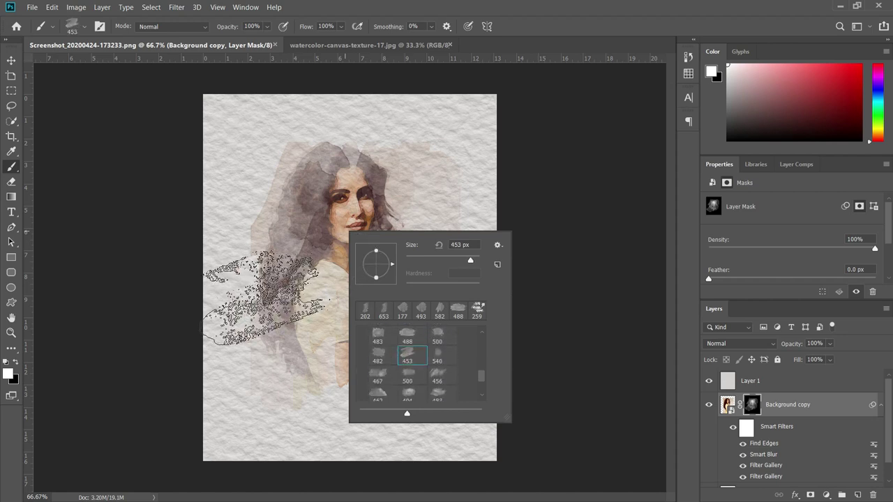
key(Return)
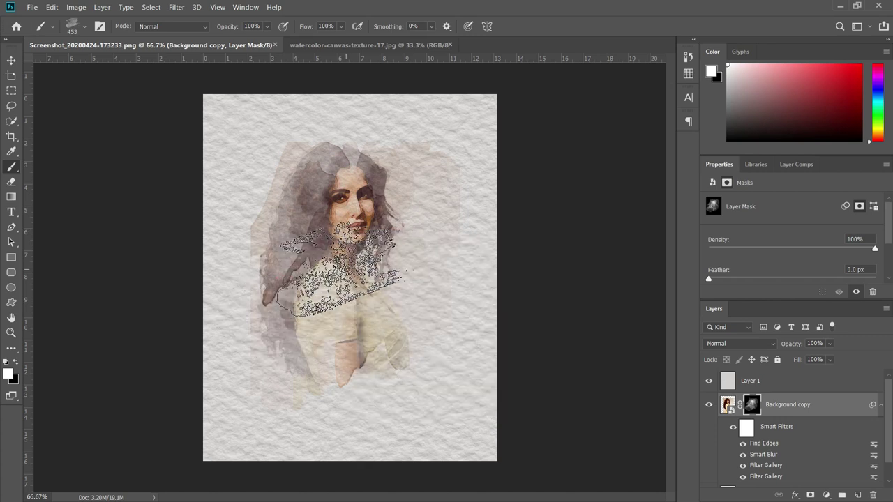
right_click(348, 310)
drag(476, 294, 465, 295)
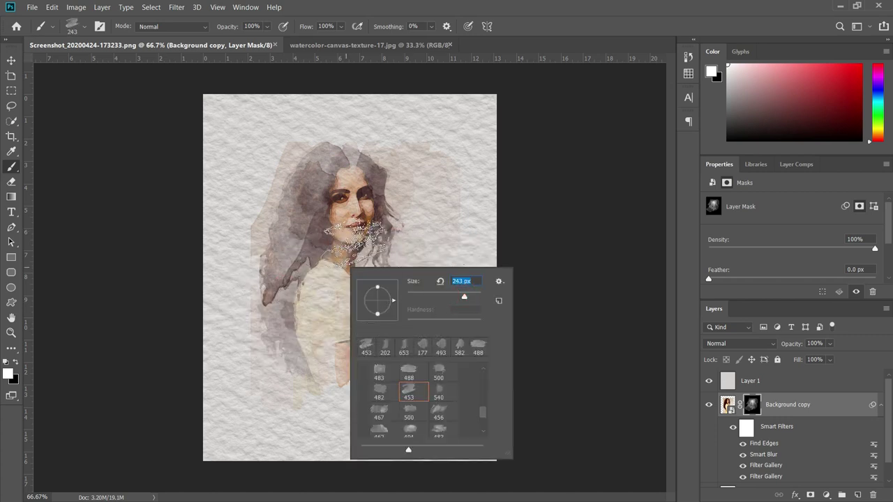
key(Return)
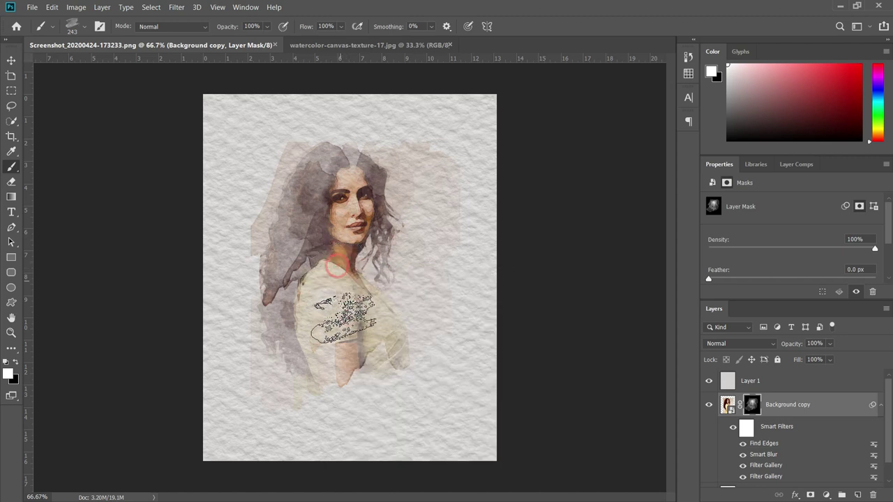